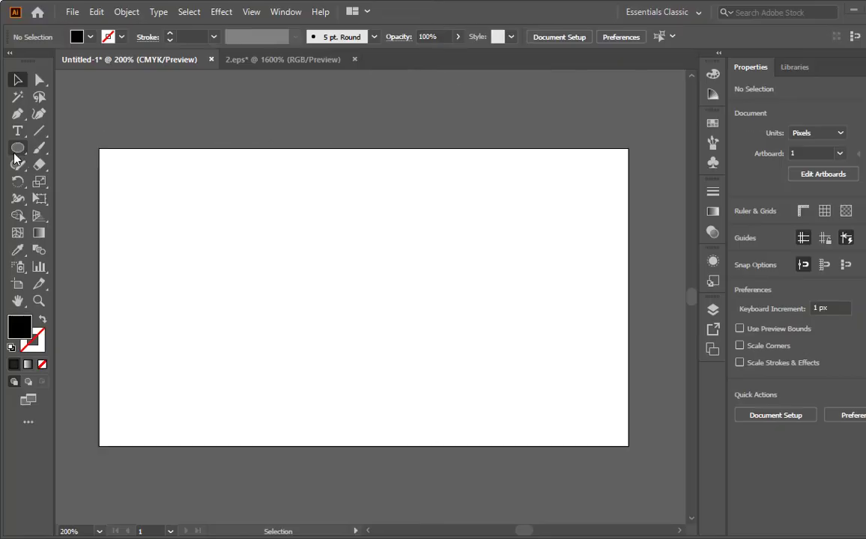
# Draw a square at the artboard's top-left corner with the Rectangle tool.
pyautogui.click(18, 148)
pyautogui.click(59, 149)
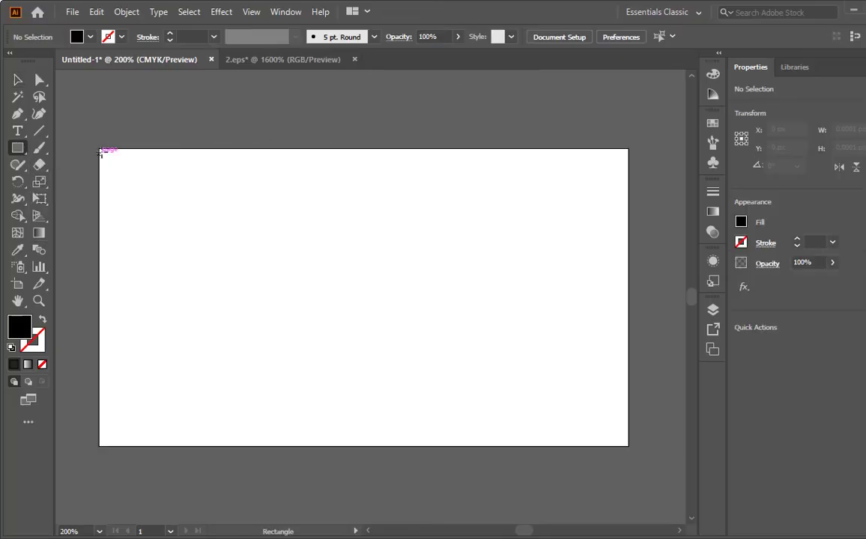
pyautogui.moveTo(100, 149); pyautogui.dragTo(164, 219)
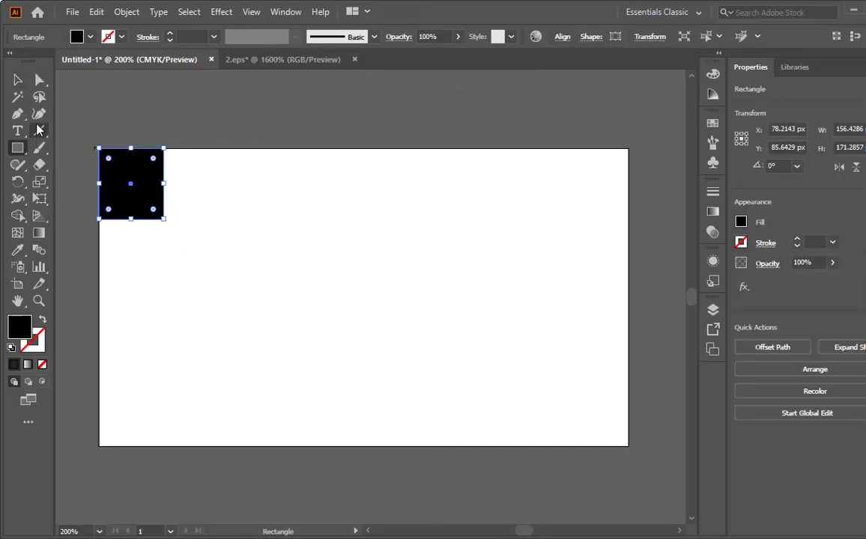
pyautogui.doubleClick(17, 80)
pyautogui.click(514, 385)
# Create an inset copy of the square with Offset Path at -27 px.
pyautogui.click(137, 16)
pyautogui.moveTo(177, 331)
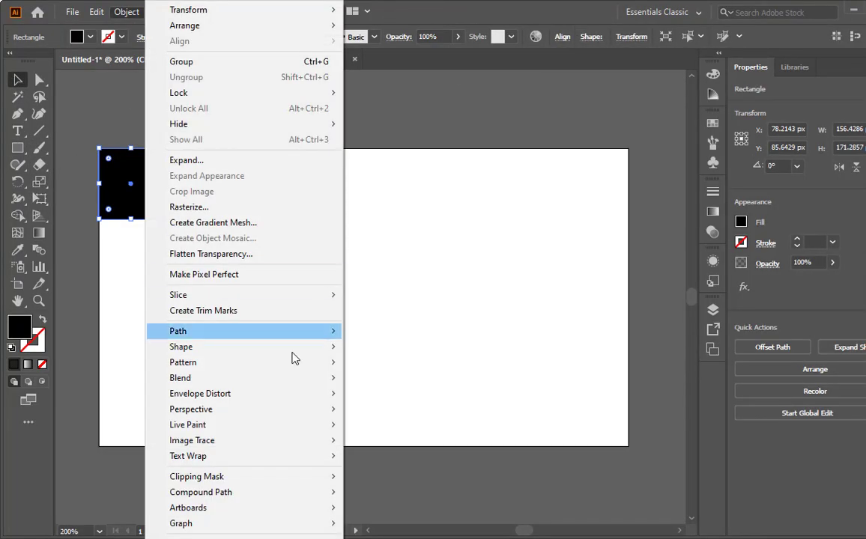
pyautogui.click(394, 380)
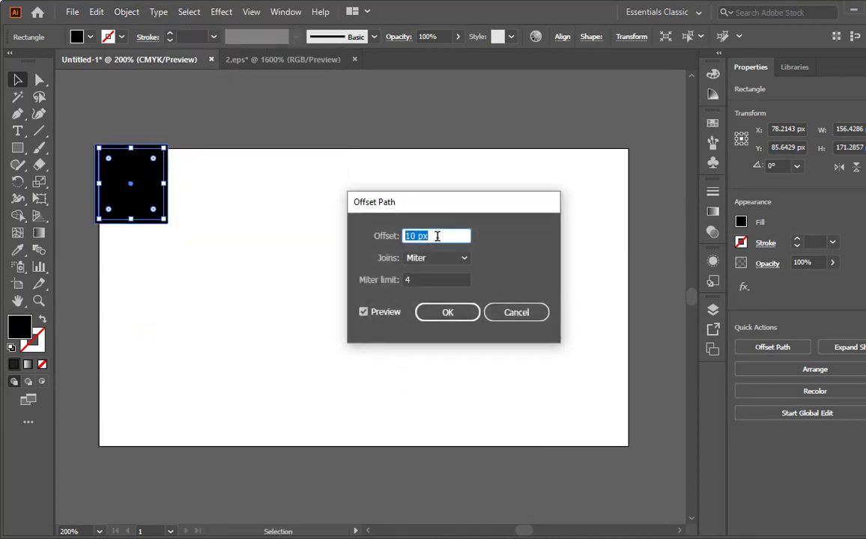
pyautogui.write('-27')
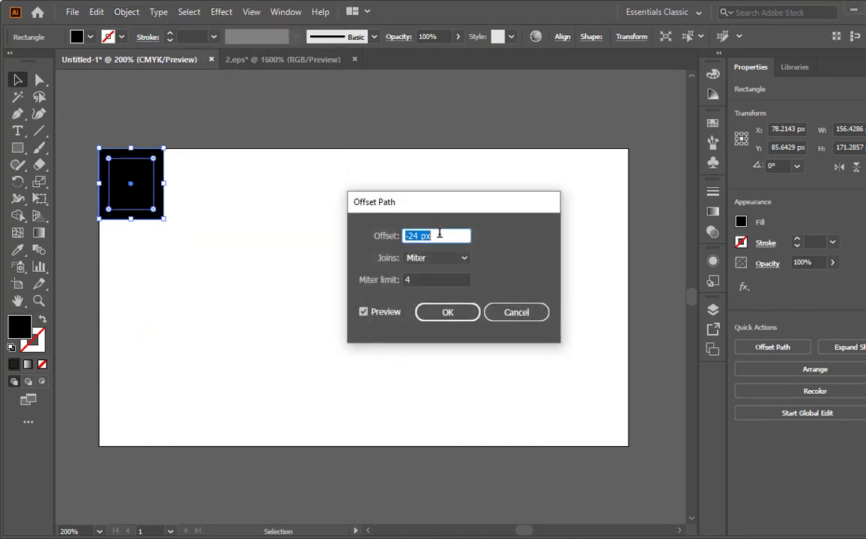
pyautogui.click(452, 310)
# Subtract the inset copy from the square with Minus Front, leaving a selected frame.
pyautogui.moveTo(86, 133); pyautogui.dragTo(200, 258)
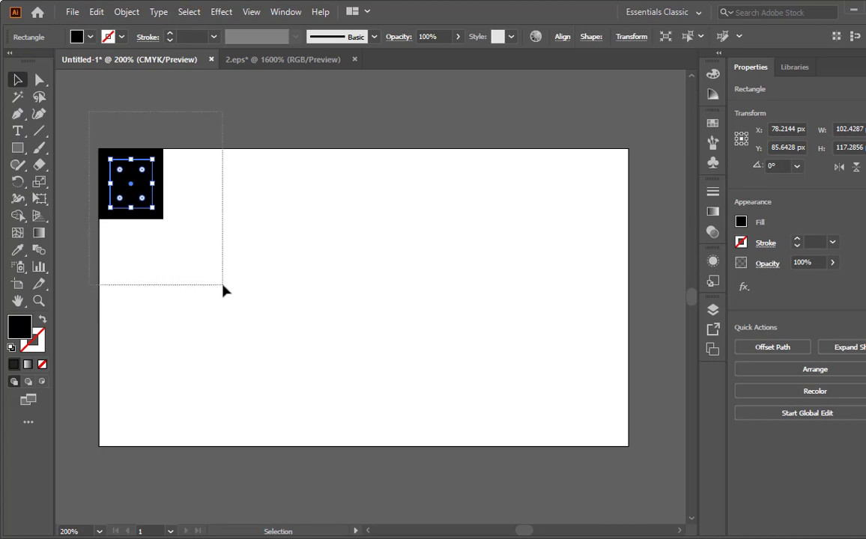
pyautogui.click(763, 400)
pyautogui.click(179, 303)
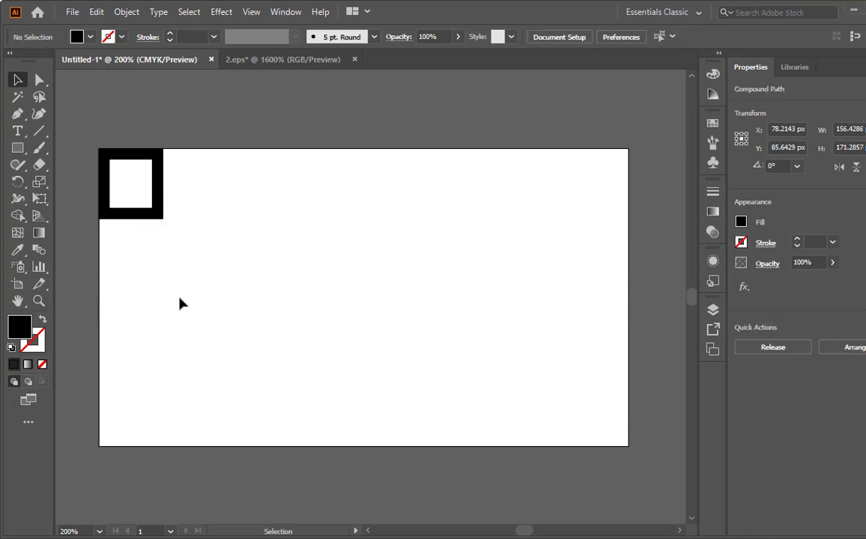
pyautogui.click(160, 215)
# Fill the frame with a linear gradient and add a middle colour stop.
pyautogui.click(712, 211)
pyautogui.click(581, 296)
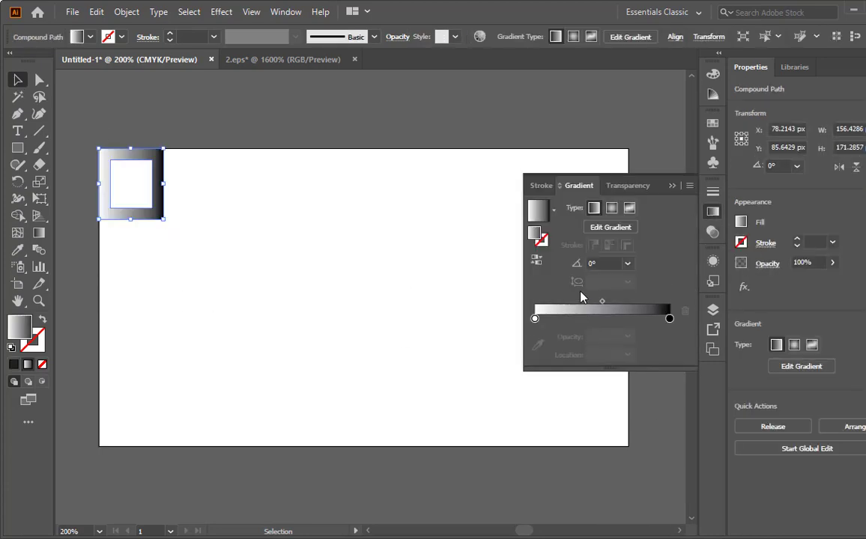
pyautogui.click(570, 322)
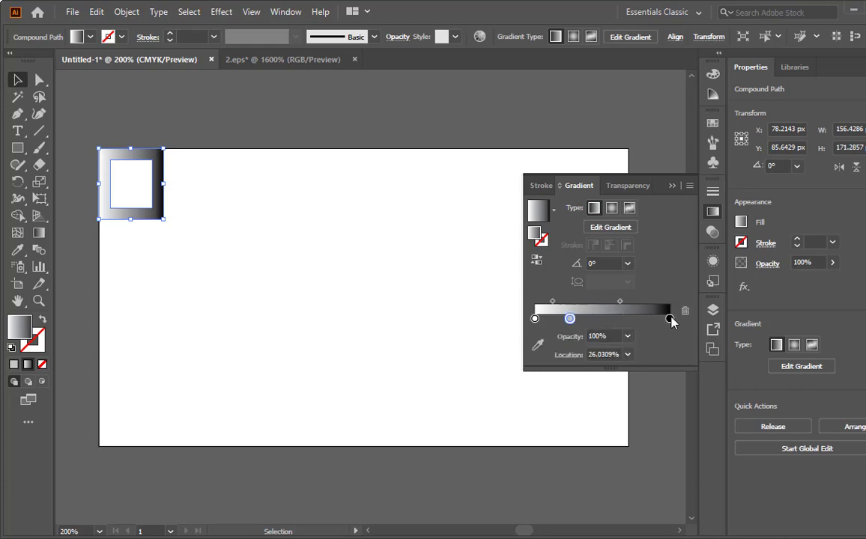
# Set the dark end stop to RGB dark navy 002333.
pyautogui.click(670, 319)
pyautogui.doubleClick(669, 319)
pyautogui.click(667, 334)
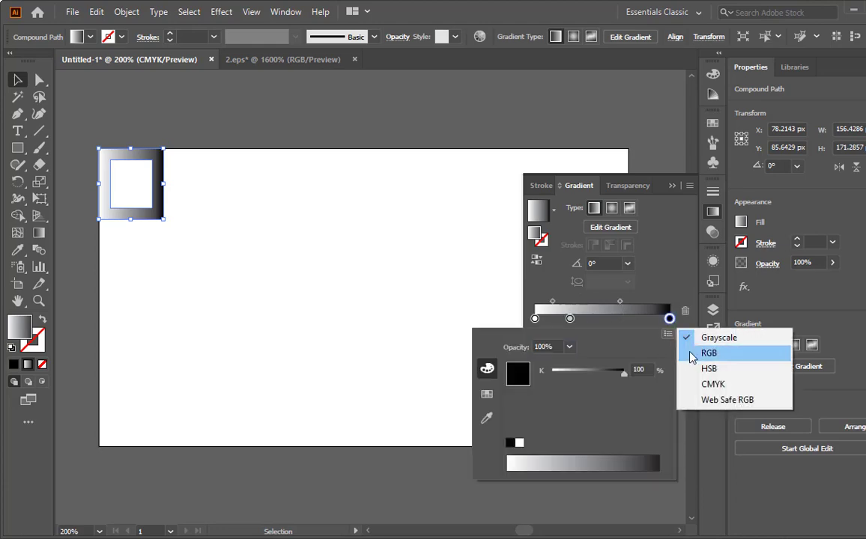
pyautogui.click(711, 353)
pyautogui.click(642, 393)
pyautogui.write('35')
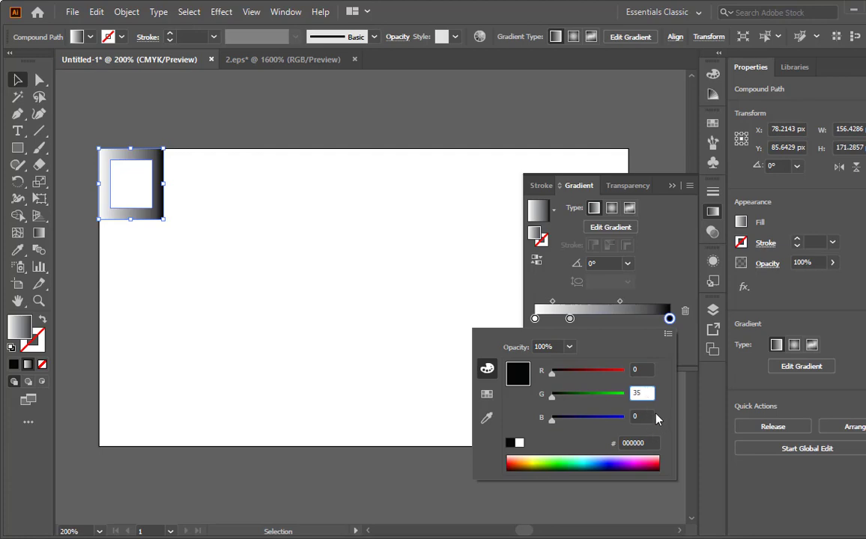
pyautogui.click(650, 417)
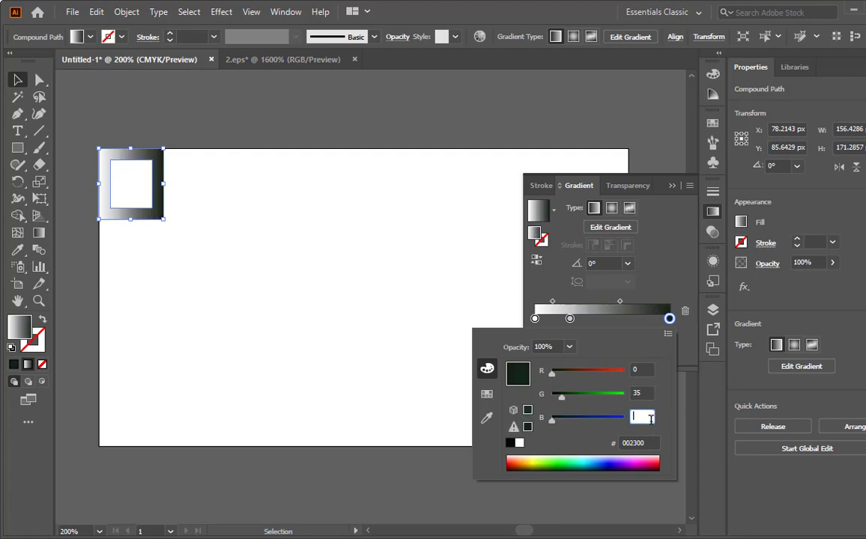
pyautogui.click(569, 319)
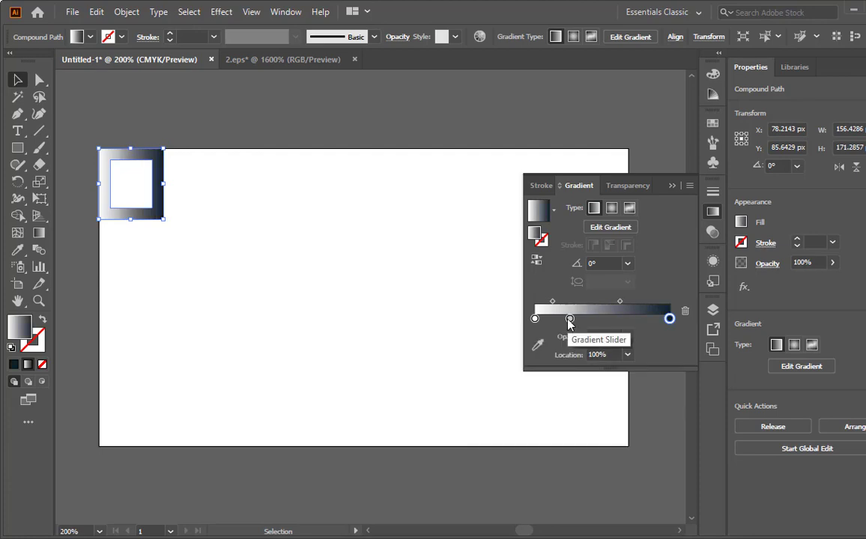
# Set the middle stop to bright blue 00AEEE (red 0, green 174).
pyautogui.doubleClick(569, 318)
pyautogui.click(642, 370)
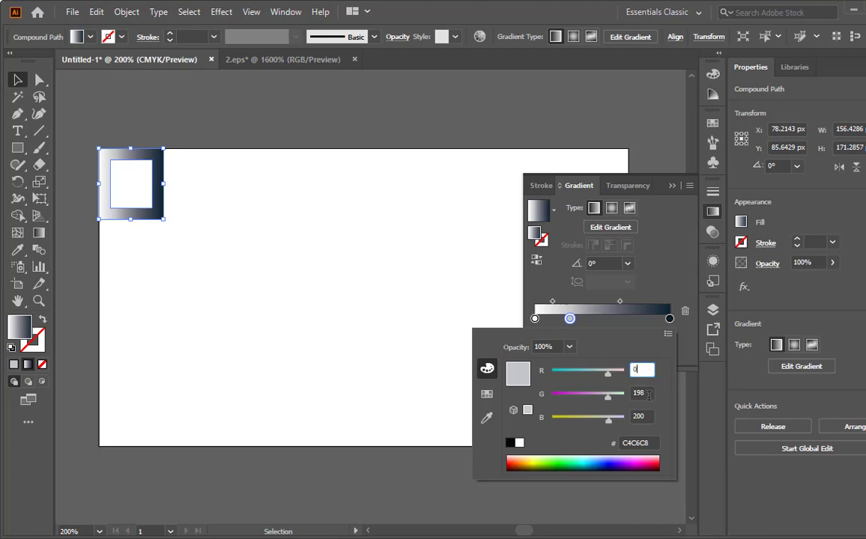
pyautogui.click(648, 394)
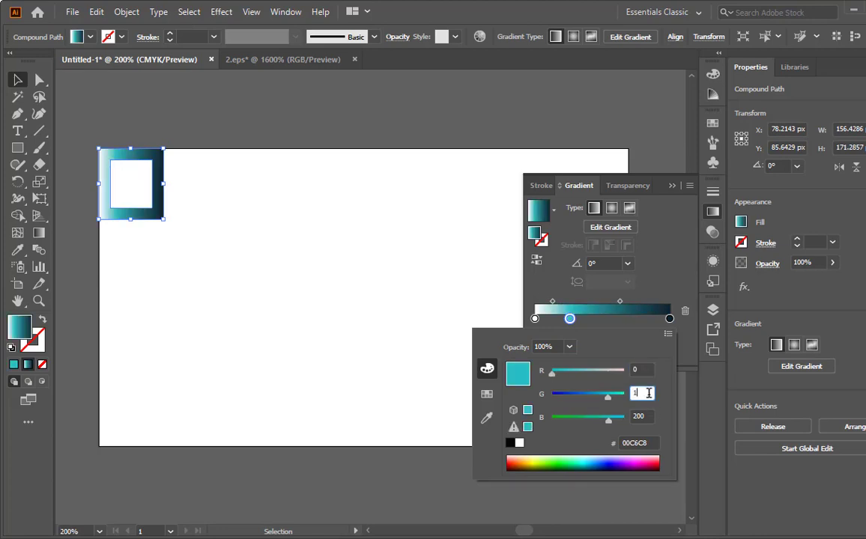
pyautogui.click(648, 415)
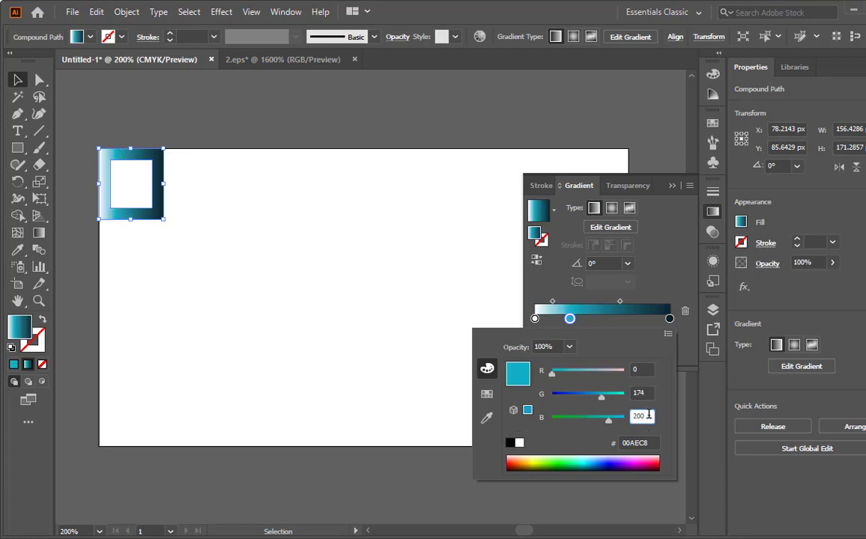
pyautogui.press('Return')
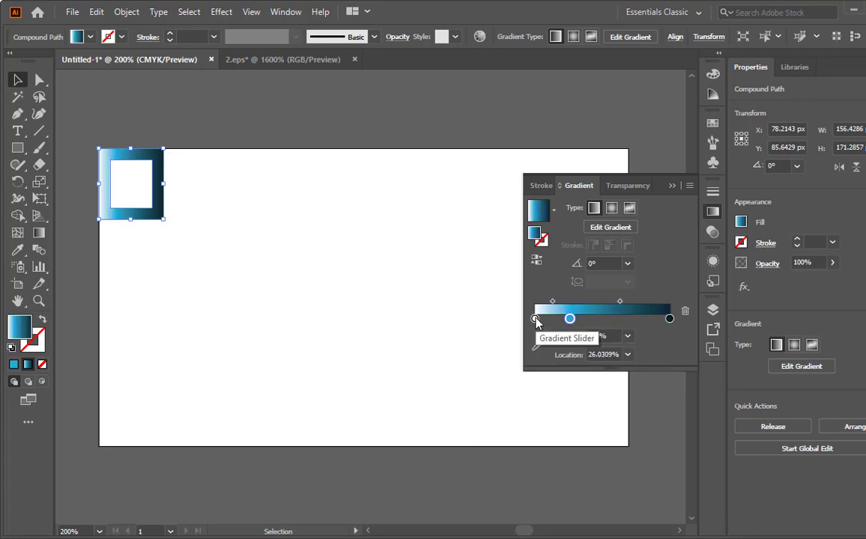
# Set the left stop to pale blue B6EDFF (red 182, green 237).
pyautogui.doubleClick(533, 318)
pyautogui.click(667, 333)
pyautogui.click(707, 349)
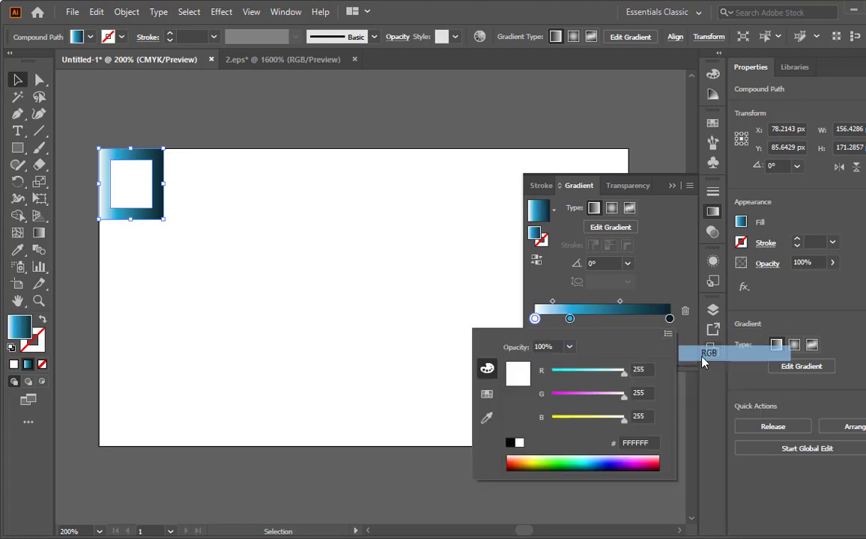
pyautogui.click(648, 369)
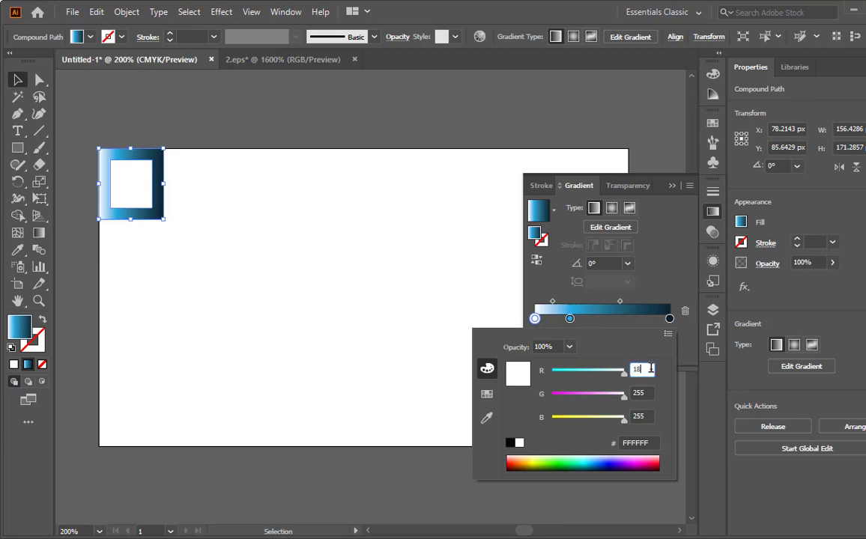
pyautogui.write('2')
pyautogui.click(648, 395)
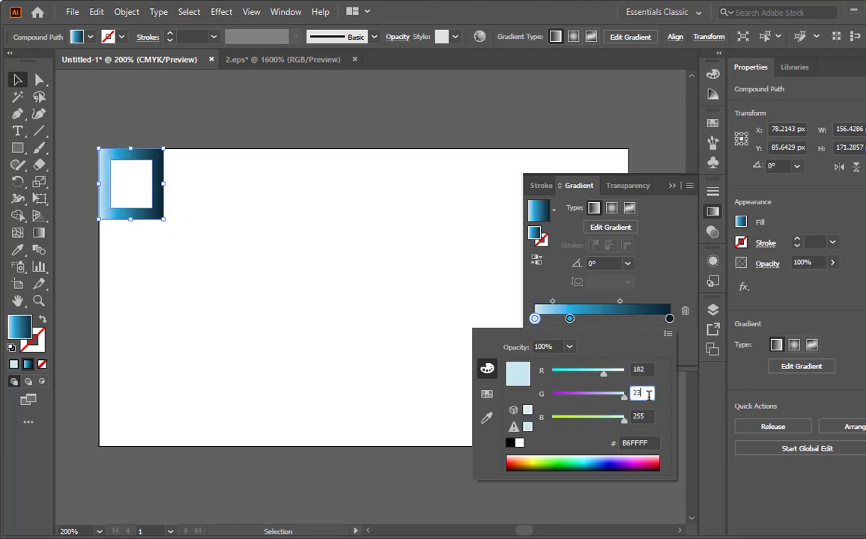
pyautogui.click(647, 418)
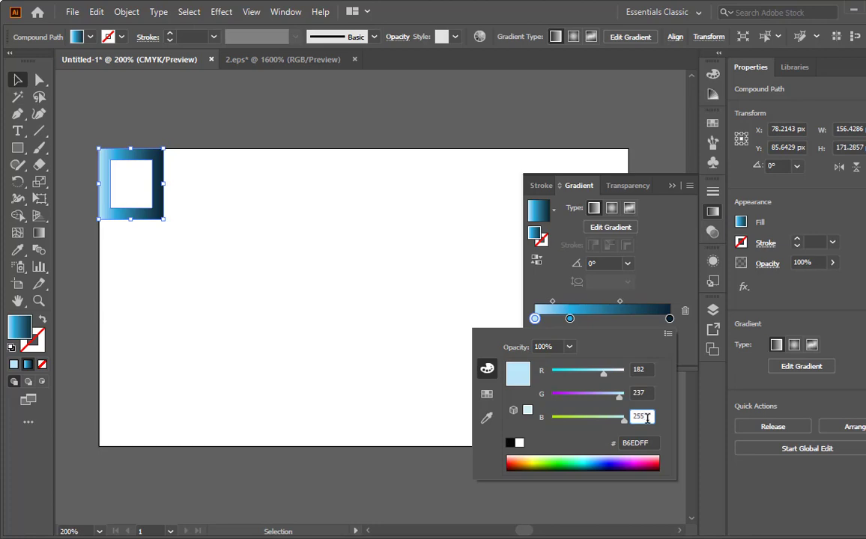
pyautogui.click(39, 233)
# Drag the gradient across the frame from top-left to bottom-right, checking the navy end stop.
pyautogui.click(98, 183)
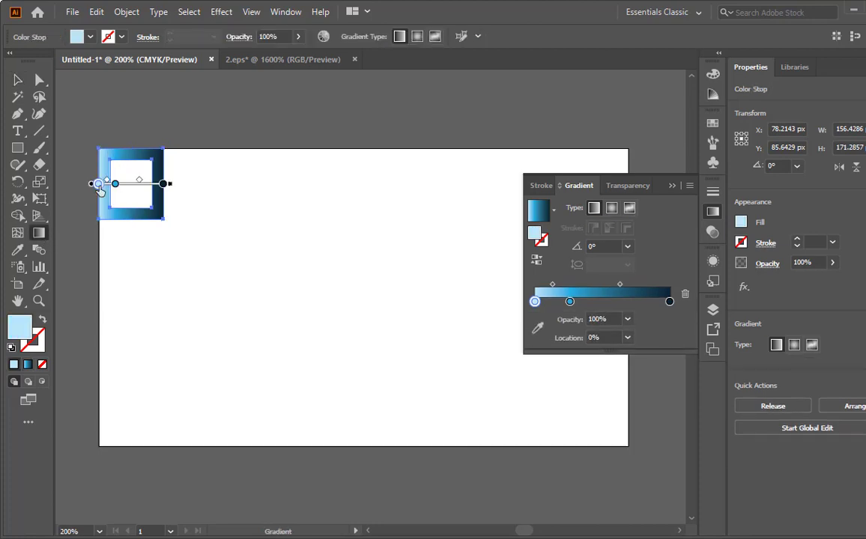
pyautogui.moveTo(100, 151); pyautogui.dragTo(165, 222)
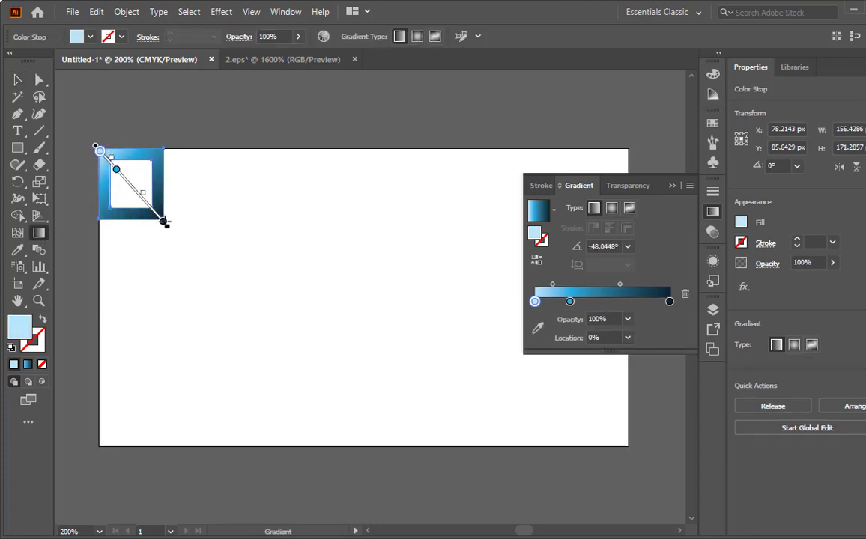
pyautogui.click(669, 302)
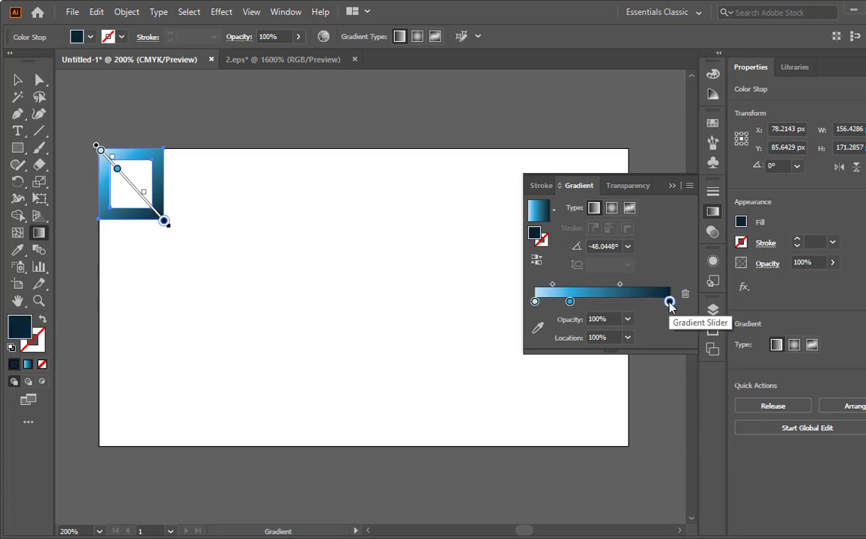
pyautogui.doubleClick(668, 302)
pyautogui.click(649, 352)
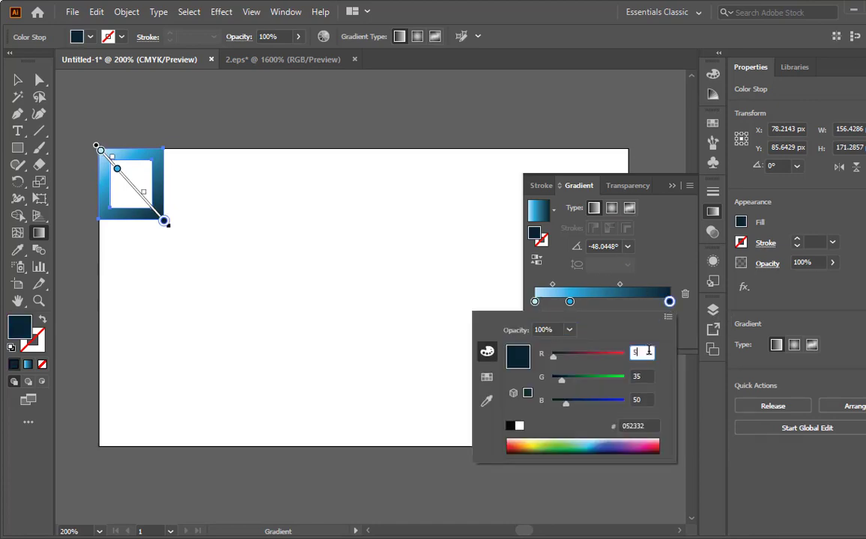
pyautogui.press('Return')
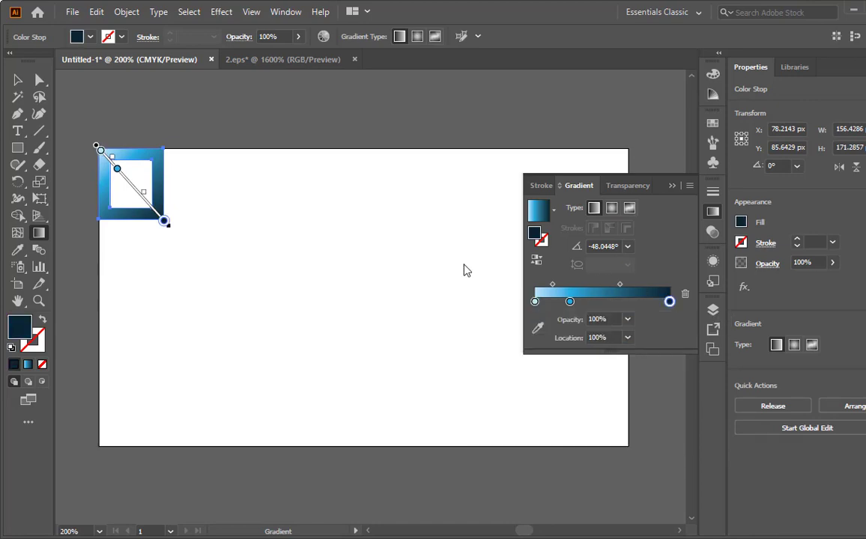
# Refine the navy end stop's blue value to 002332.
pyautogui.click(24, 81)
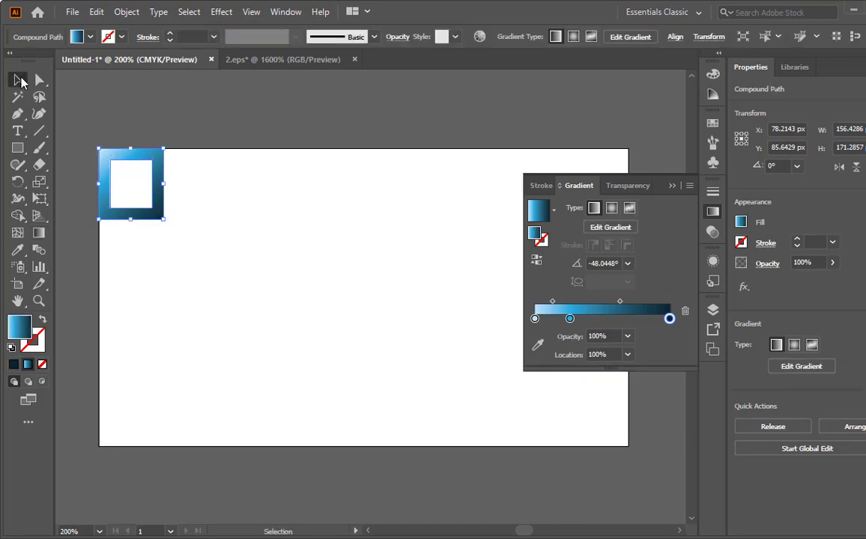
pyautogui.doubleClick(668, 318)
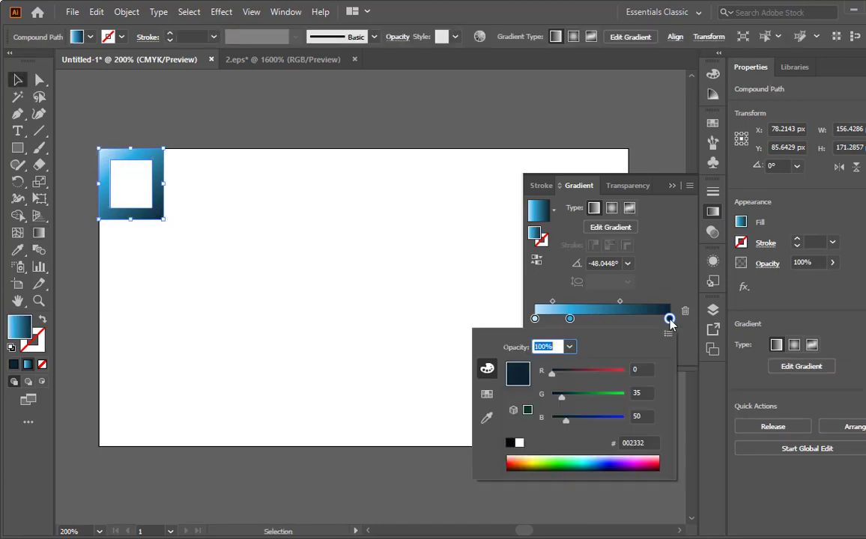
pyautogui.click(642, 415)
pyautogui.press('Return')
# Draw a rectangle over the top-left tile's inner square and move it above the grid.
pyautogui.click(344, 346)
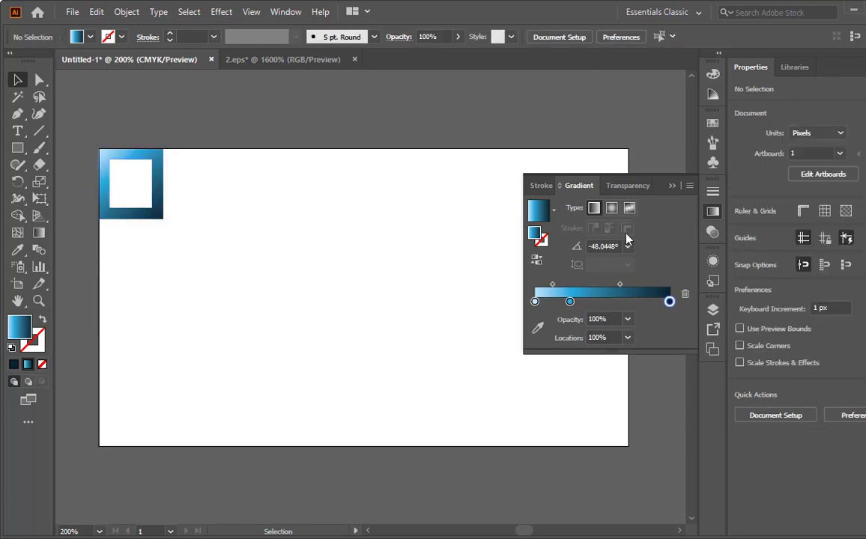
pyautogui.click(671, 185)
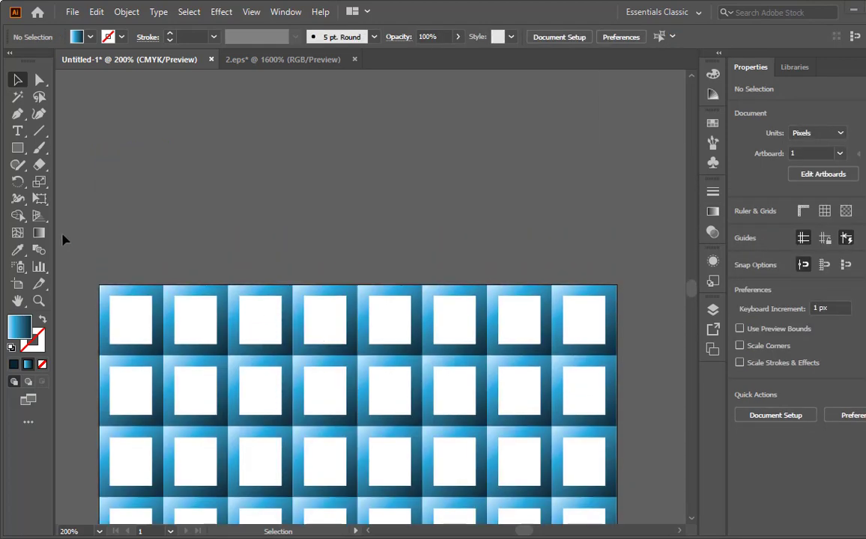
pyautogui.click(17, 146)
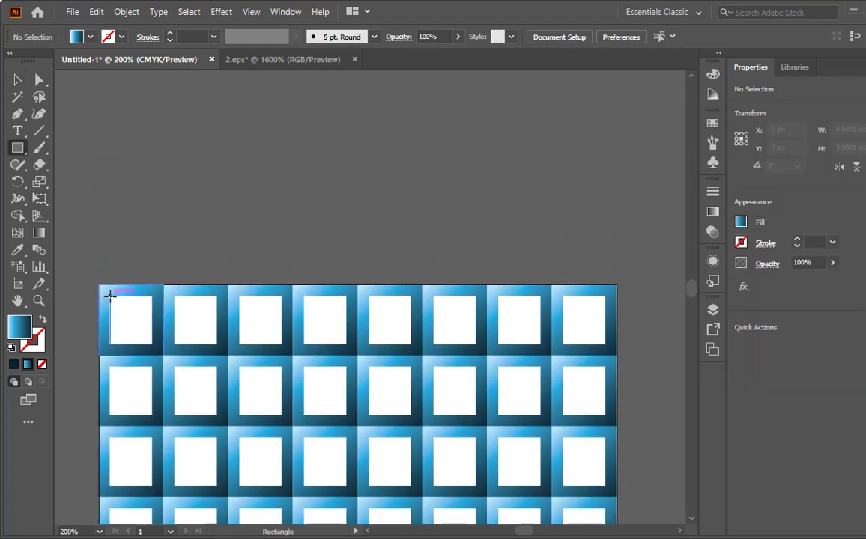
pyautogui.moveTo(110, 296); pyautogui.dragTo(153, 344)
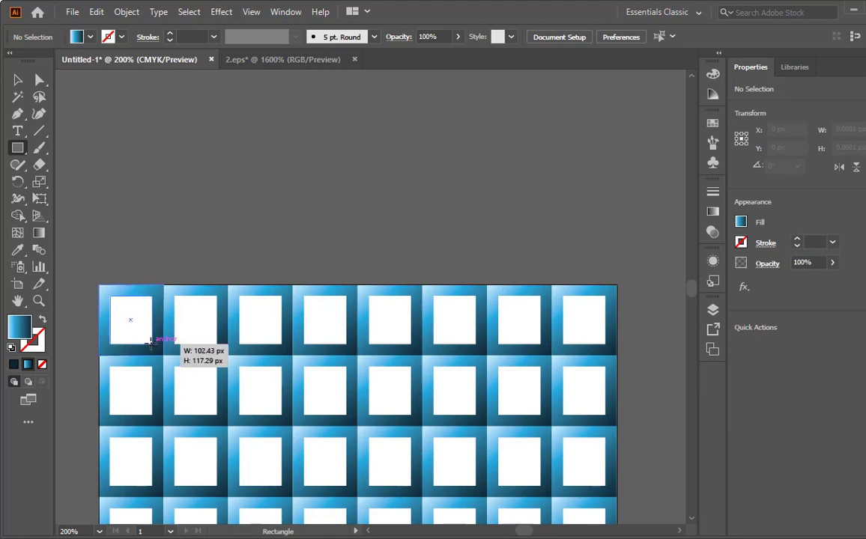
pyautogui.click(18, 80)
pyautogui.click(208, 232)
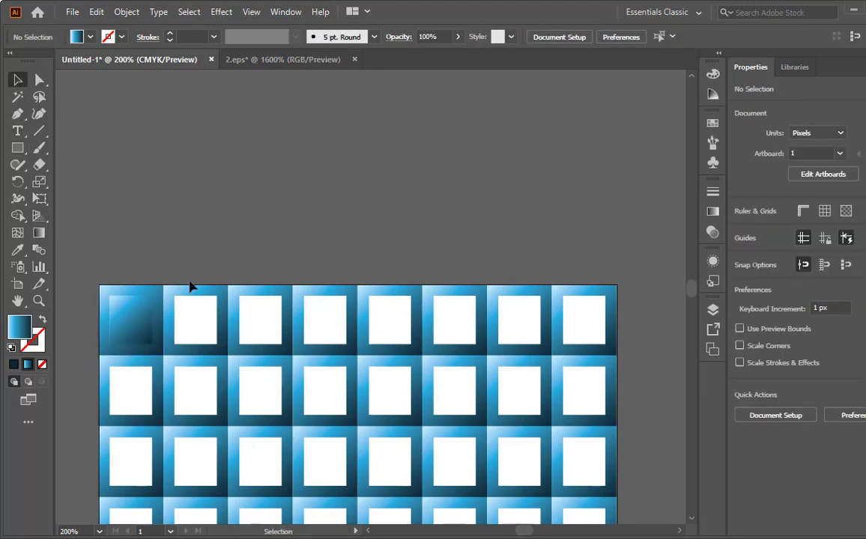
pyautogui.moveTo(140, 328); pyautogui.dragTo(133, 220)
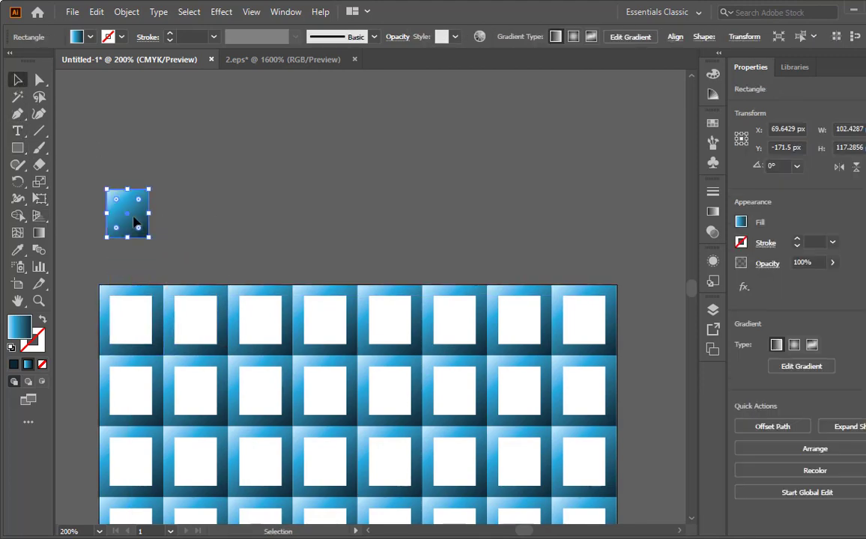
# Reset the rectangle's fill, then fill it solid black.
pyautogui.doubleClick(24, 324)
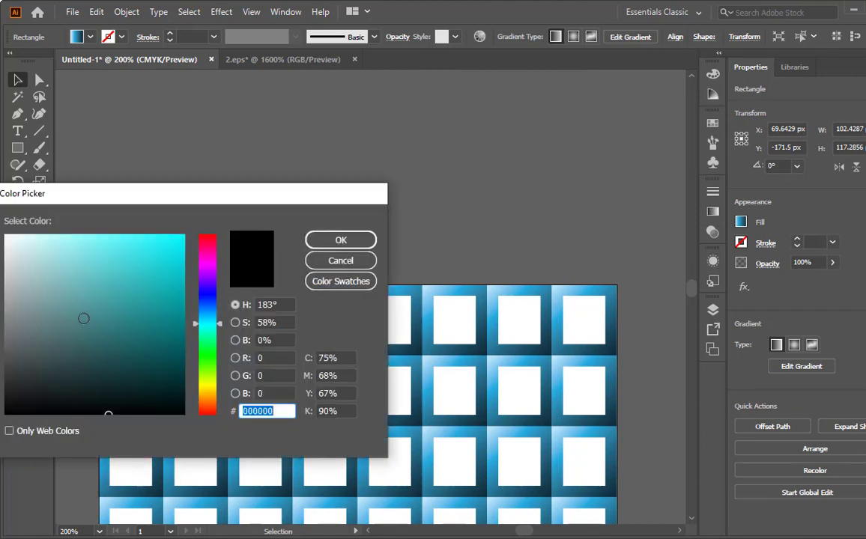
pyautogui.click(325, 240)
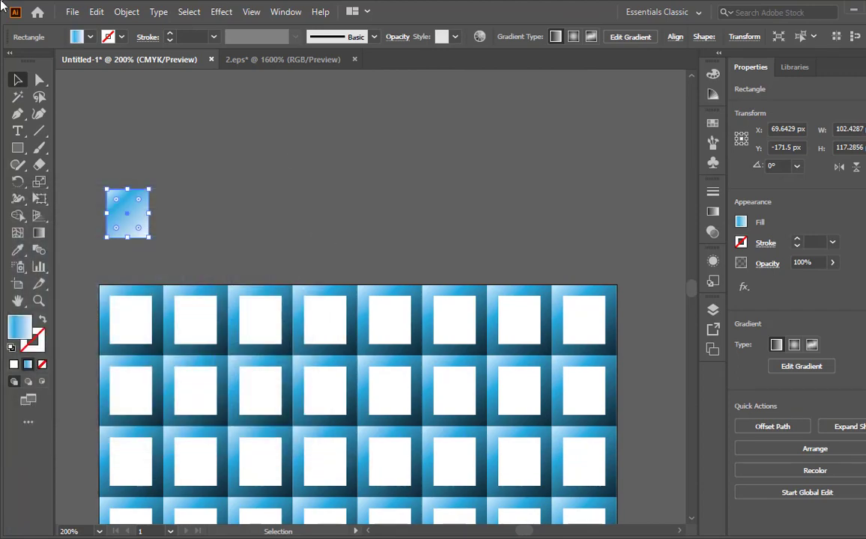
pyautogui.click(14, 364)
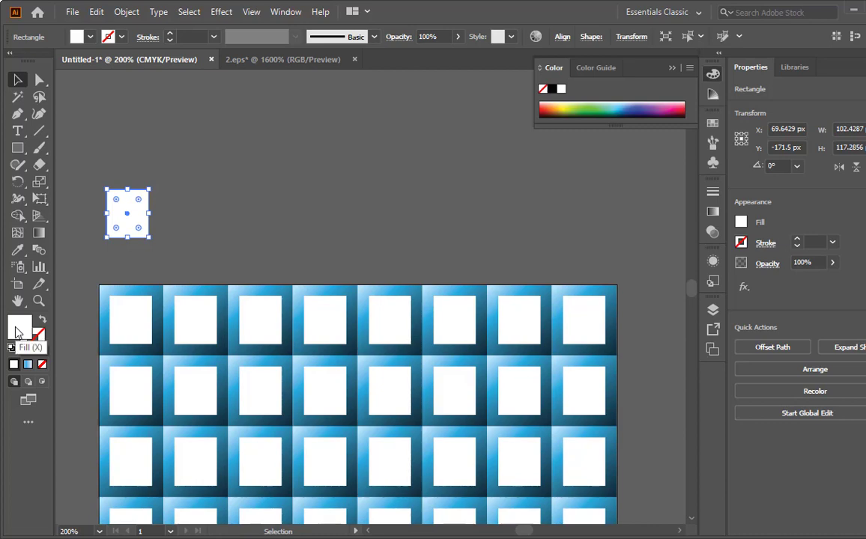
pyautogui.click(552, 90)
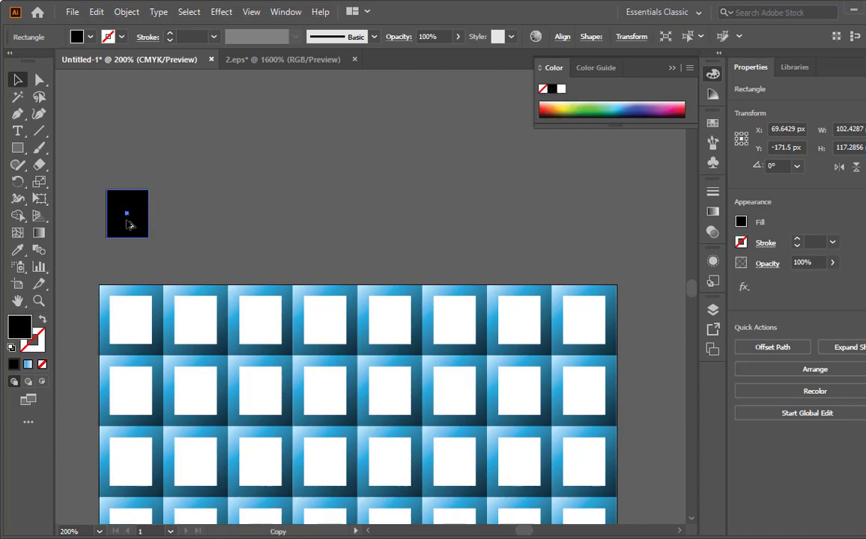
# Alt-drag a copy of the black rectangle down-right and fill it with very dark teal.
pyautogui.moveTo(127, 223); pyautogui.dragTo(131, 227)
pyautogui.doubleClick(20, 330)
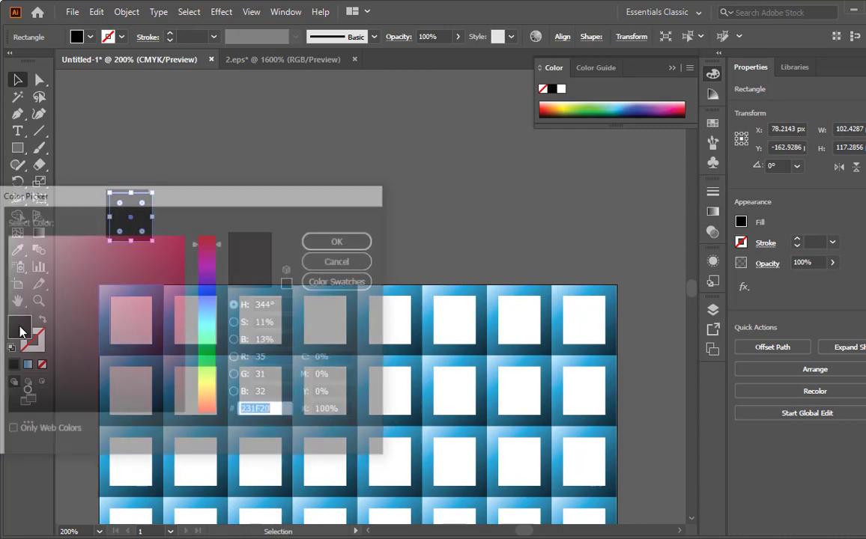
pyautogui.click(214, 326)
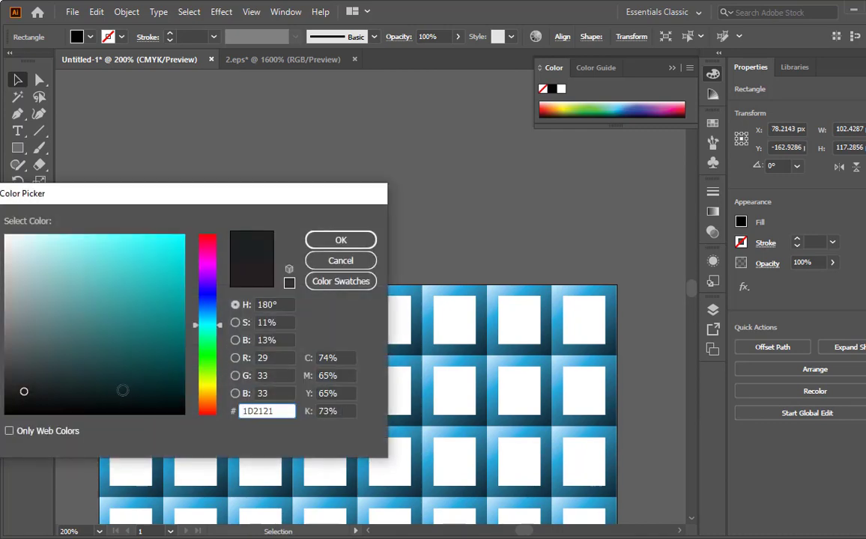
pyautogui.click(125, 396)
pyautogui.moveTo(125, 396); pyautogui.dragTo(145, 404)
pyautogui.click(337, 240)
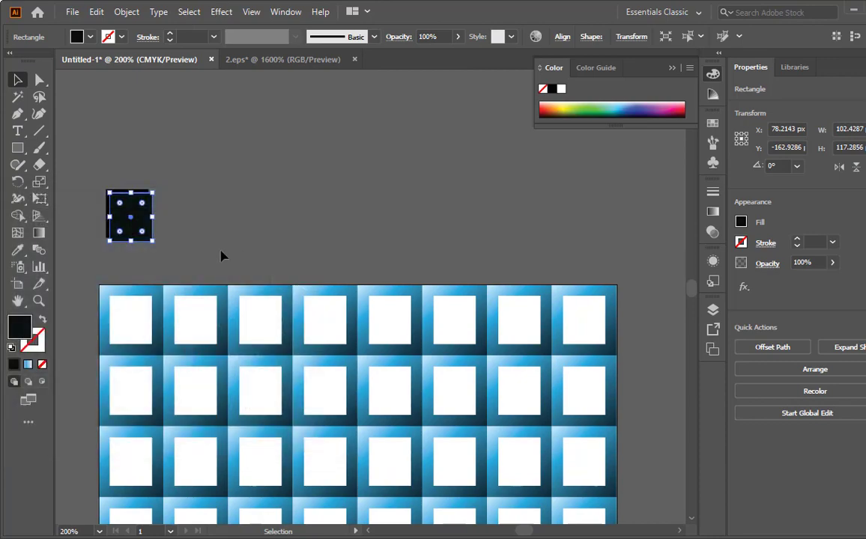
pyautogui.doubleClick(28, 329)
pyautogui.click(145, 399)
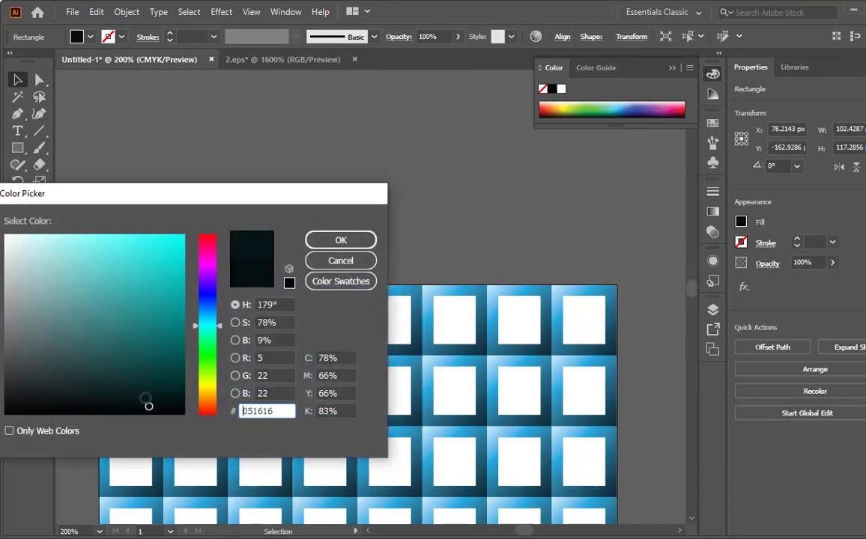
pyautogui.click(341, 241)
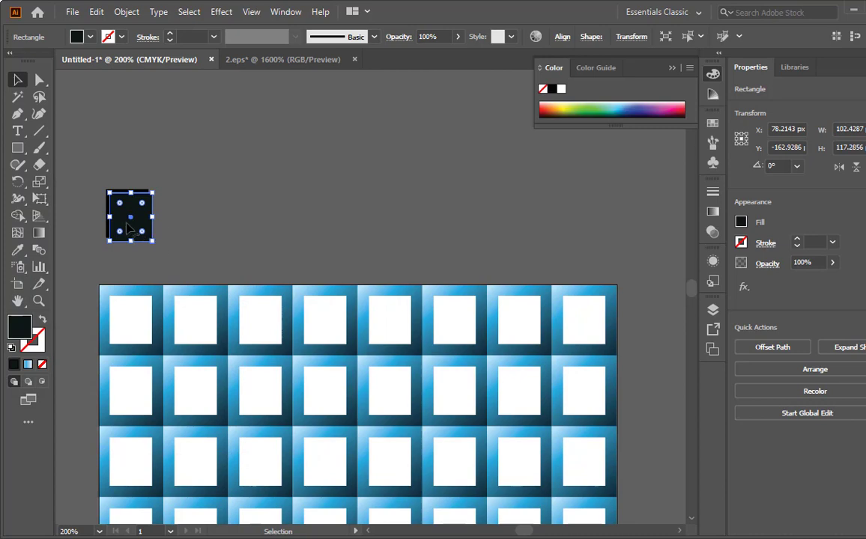
# Add two more offset copies, each with a slightly lighter teal fill.
pyautogui.moveTo(124, 231); pyautogui.dragTo(129, 230)
pyautogui.doubleClick(23, 326)
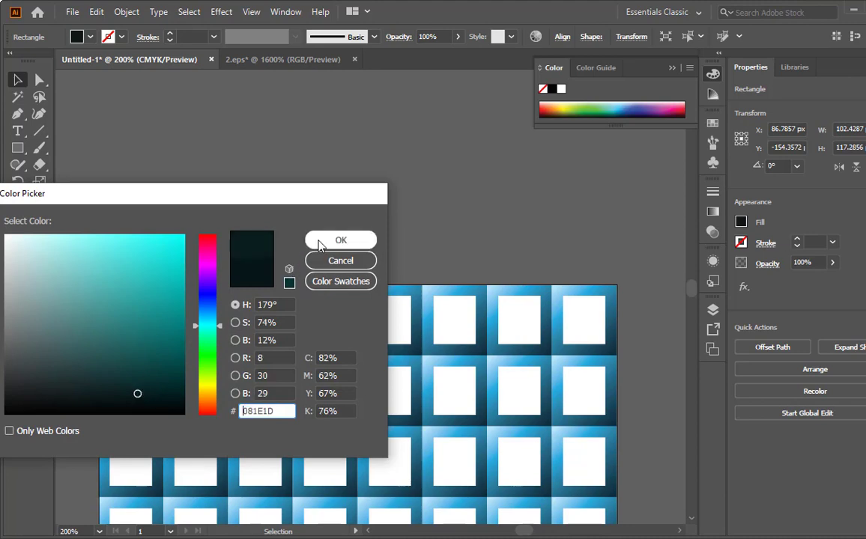
pyautogui.click(340, 241)
pyautogui.moveTo(131, 228); pyautogui.dragTo(137, 234)
pyautogui.doubleClick(21, 328)
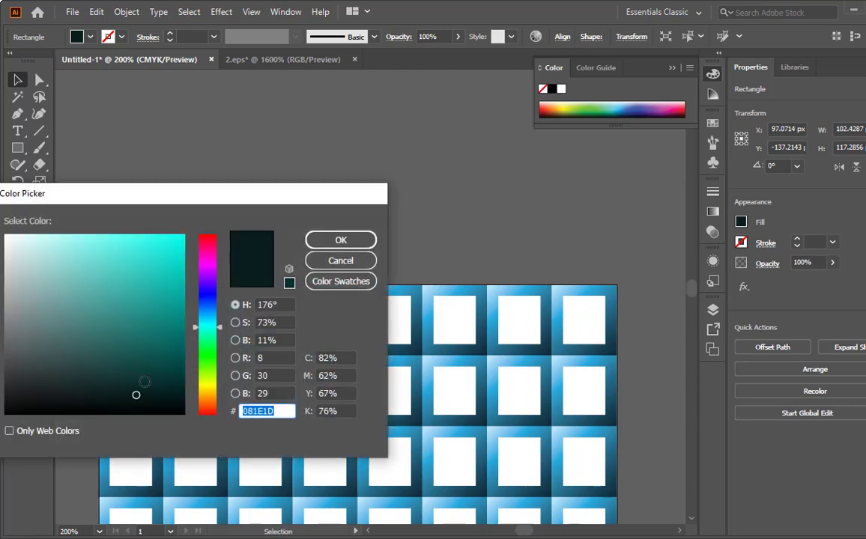
pyautogui.click(131, 382)
pyautogui.click(340, 240)
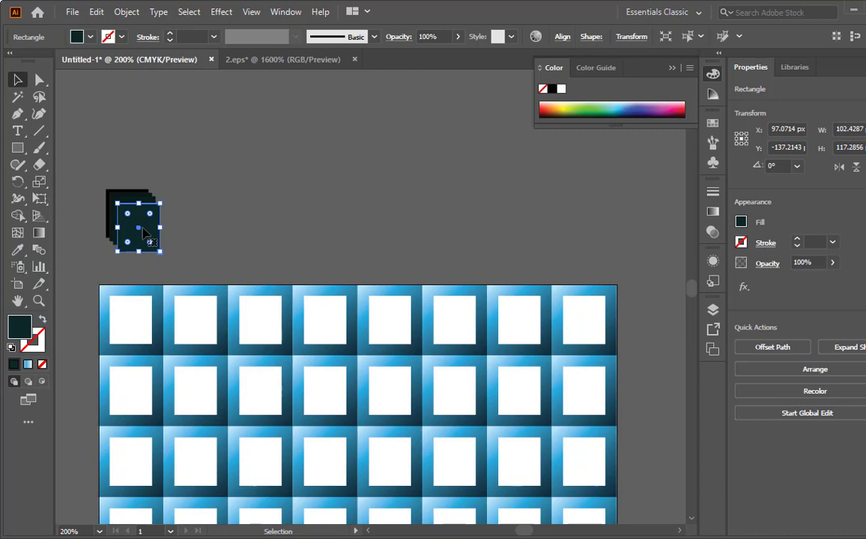
# Add two further offset copies in lighter teals, the last one 1D443E.
pyautogui.moveTo(143, 229); pyautogui.dragTo(148, 236)
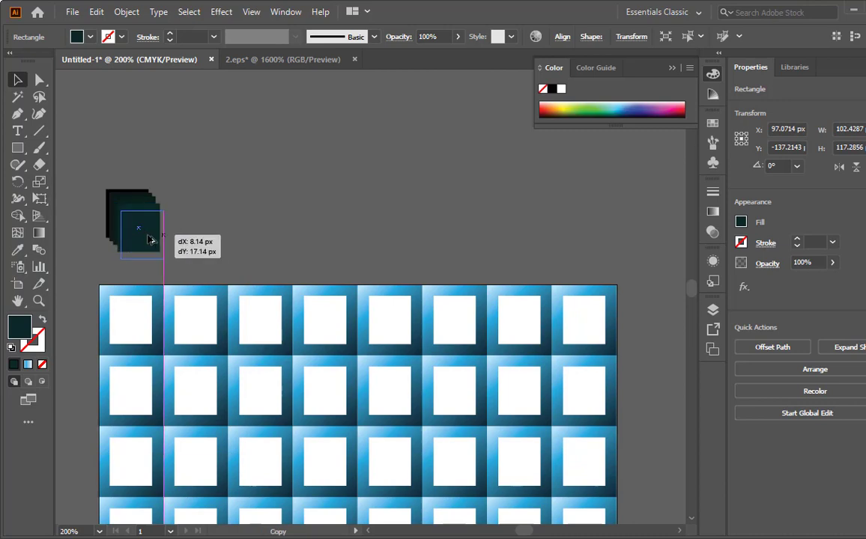
pyautogui.doubleClick(19, 326)
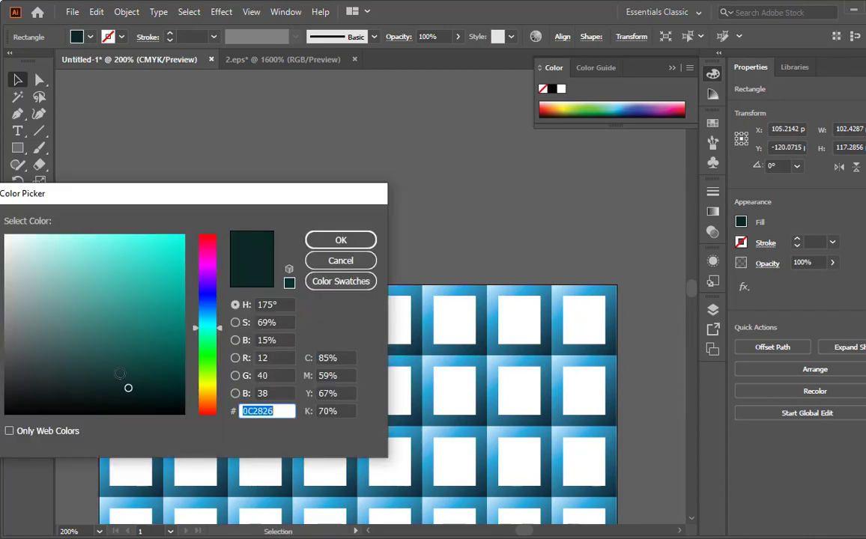
pyautogui.click(122, 375)
pyautogui.click(340, 239)
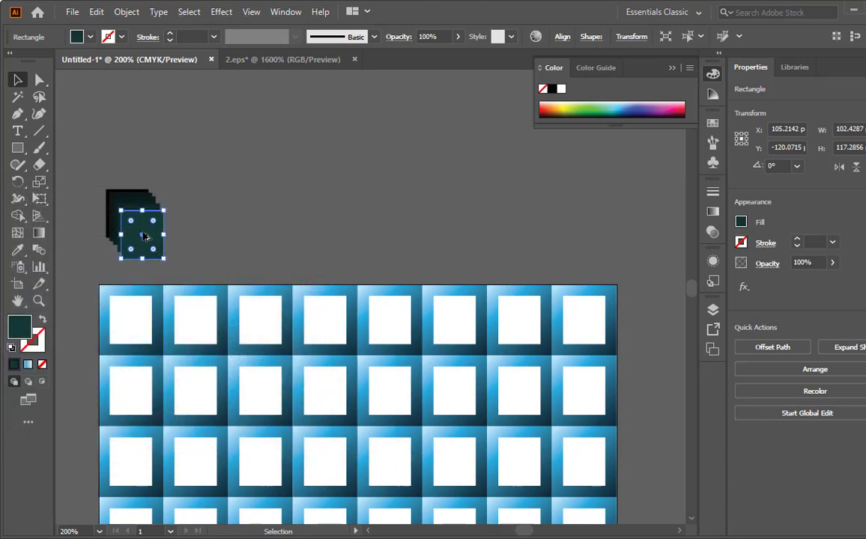
pyautogui.moveTo(145, 236); pyautogui.dragTo(150, 238)
pyautogui.doubleClick(17, 323)
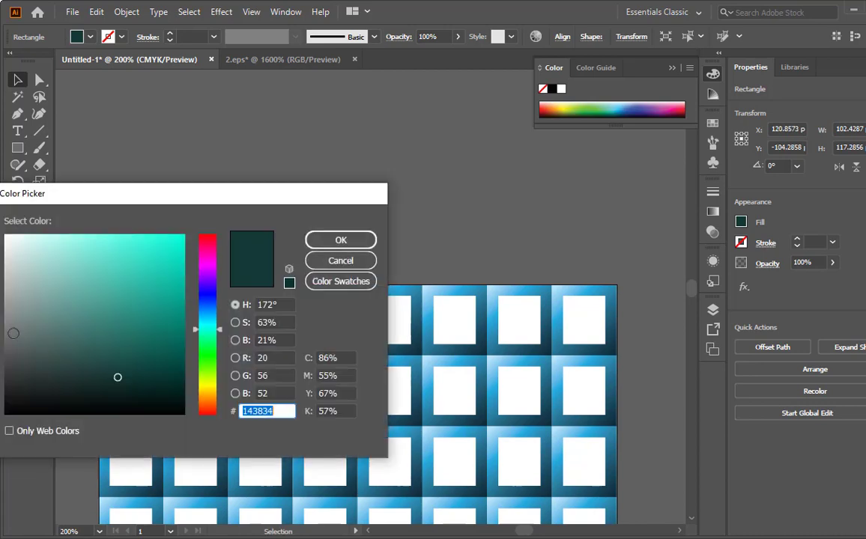
pyautogui.click(109, 364)
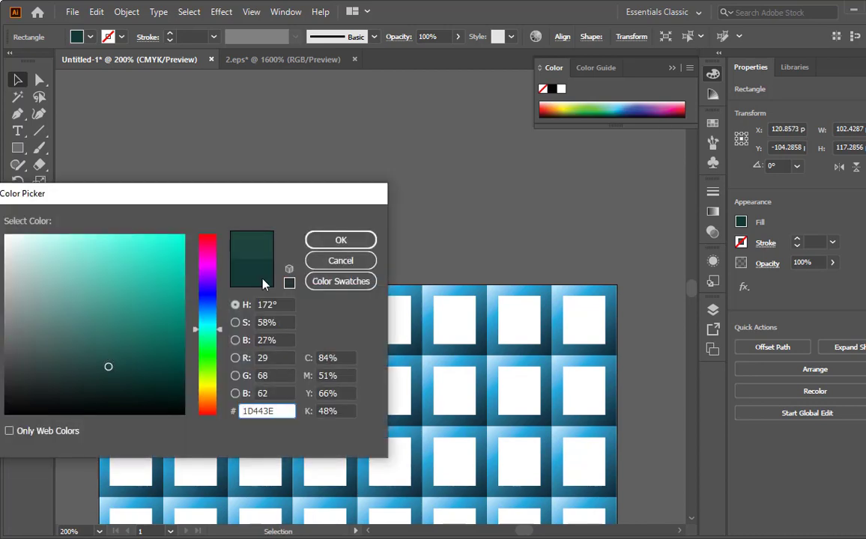
pyautogui.click(330, 239)
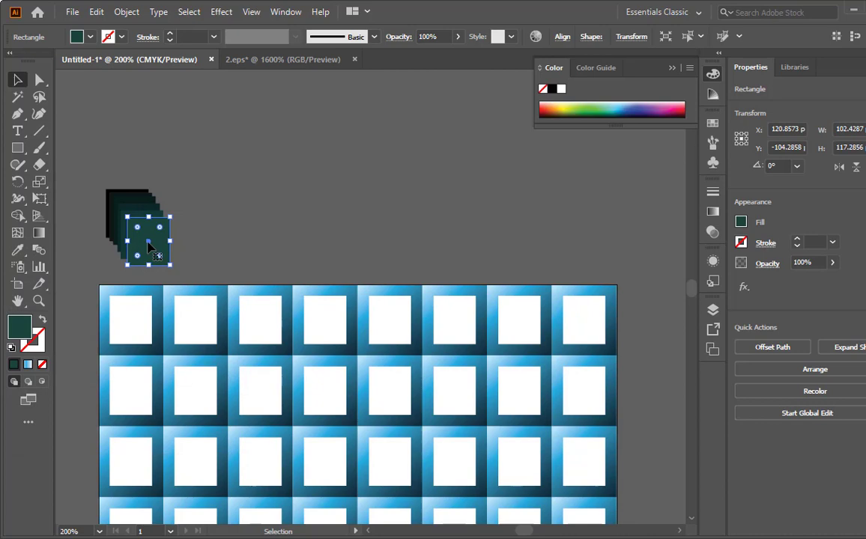
# Move the stack up-left, undo an accidental duplicate, and lighten the front rectangle's teal.
pyautogui.moveTo(120, 174)
pyautogui.mouseDown()
pyautogui.moveTo(150, 239)
pyautogui.moveTo(136, 145)
pyautogui.moveTo(145, 240)
pyautogui.moveTo(121, 146)
pyautogui.mouseUp()
pyautogui.hotkey('ctrl', 'z')
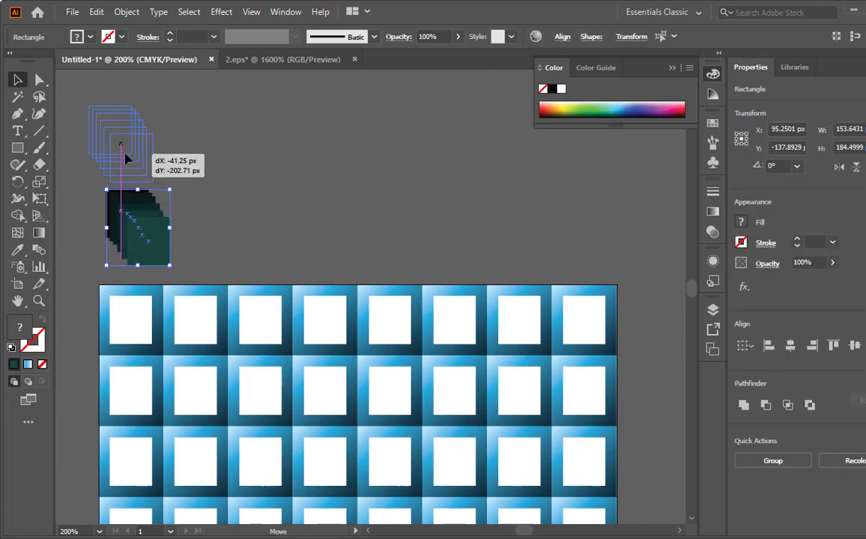
pyautogui.click(216, 178)
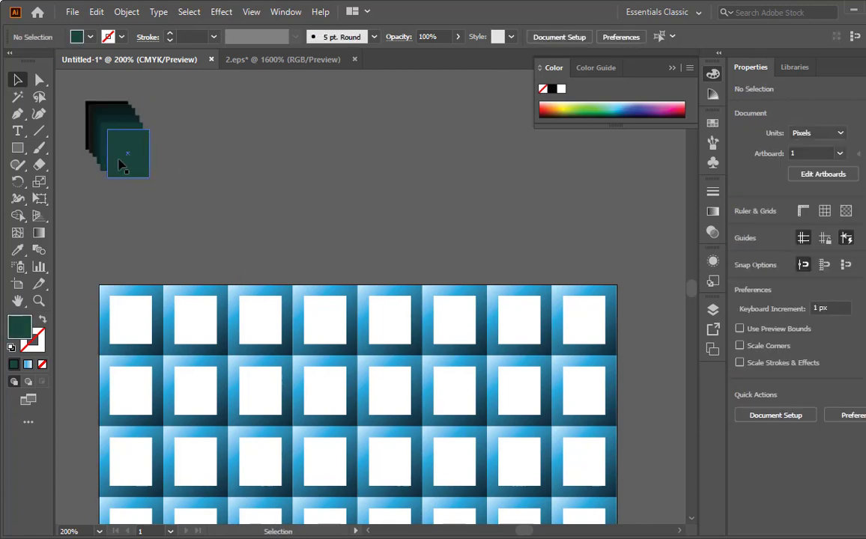
pyautogui.click(131, 153)
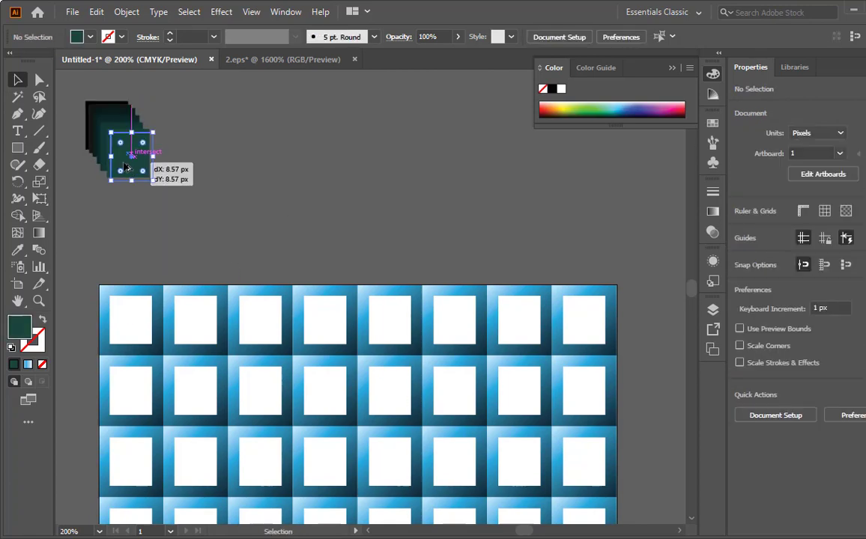
pyautogui.doubleClick(19, 326)
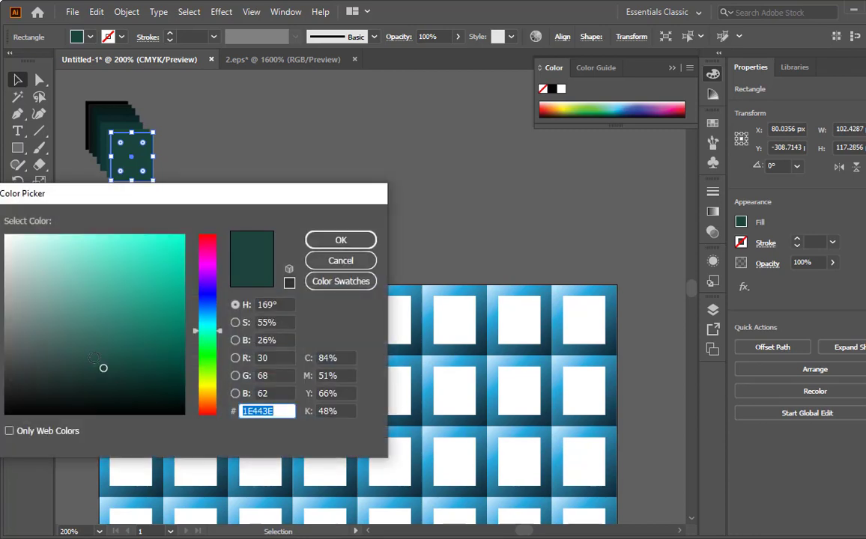
pyautogui.click(90, 357)
pyautogui.click(341, 239)
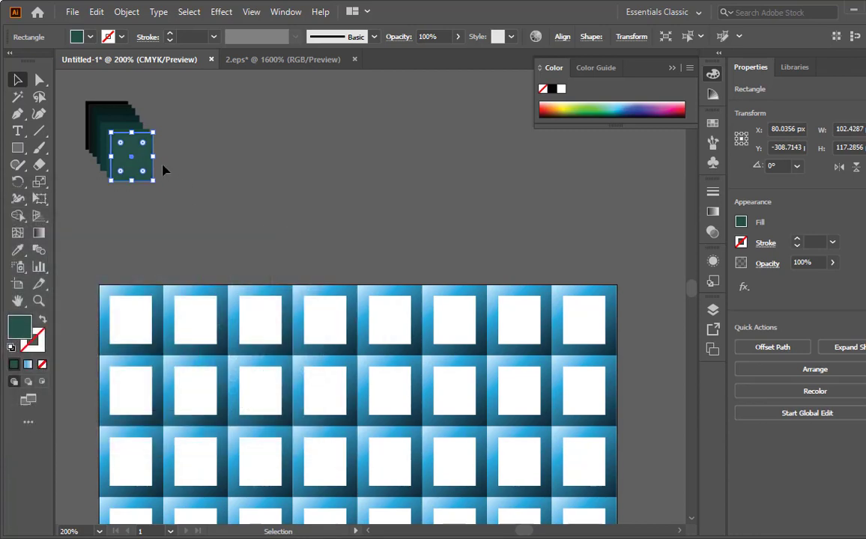
# Add a greyish teal 426861 copy, then duplicate the front rectangle once more.
pyautogui.moveTo(125, 170); pyautogui.dragTo(138, 176)
pyautogui.doubleClick(20, 326)
pyautogui.click(72, 338)
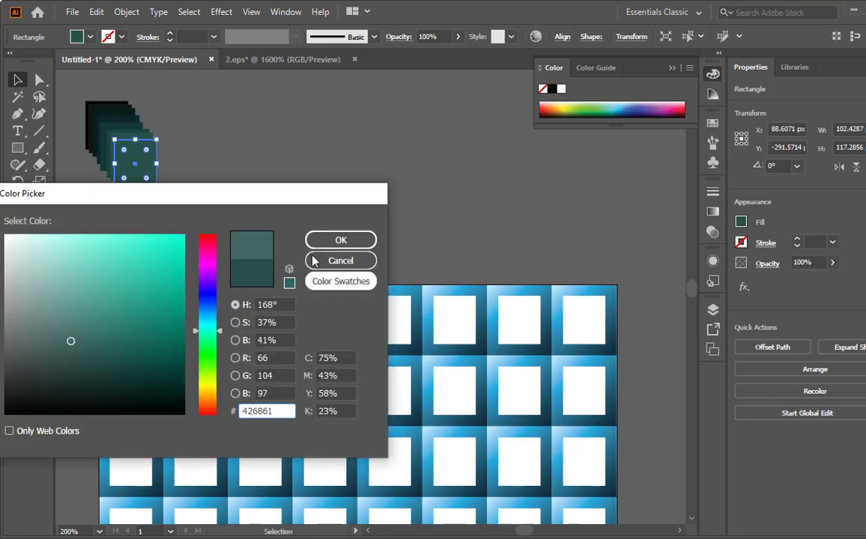
pyautogui.click(341, 239)
pyautogui.moveTo(111, 169)
pyautogui.mouseDown()
pyautogui.moveTo(140, 174)
pyautogui.moveTo(139, 164)
pyautogui.moveTo(140, 178)
pyautogui.mouseUp()
# Fill the front rectangle white and blend all stacked rectangles with Object > Blend > Make.
pyautogui.click(561, 89)
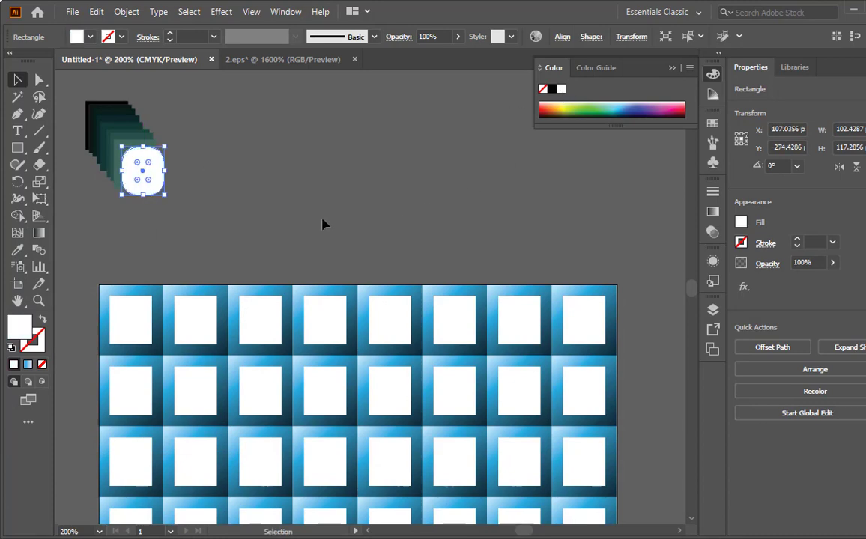
pyautogui.click(323, 222)
pyautogui.moveTo(101, 89); pyautogui.dragTo(157, 191)
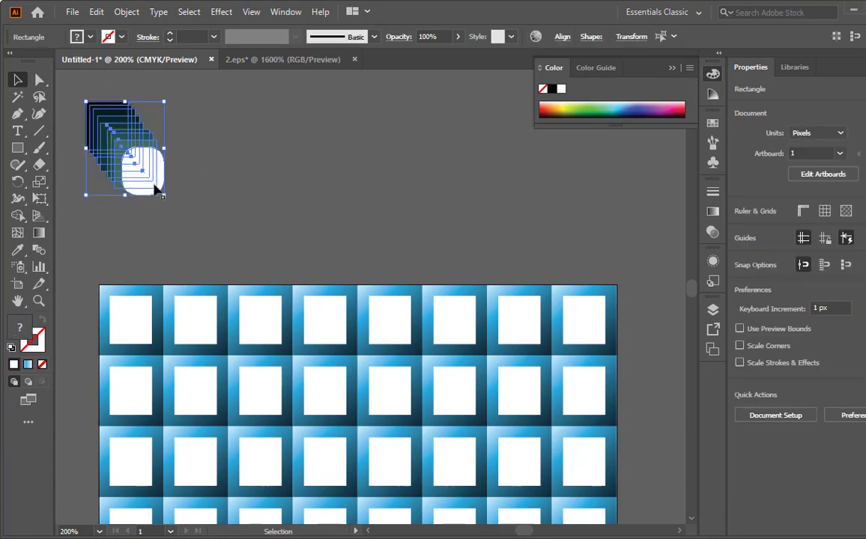
pyautogui.click(127, 11)
pyautogui.moveTo(180, 378)
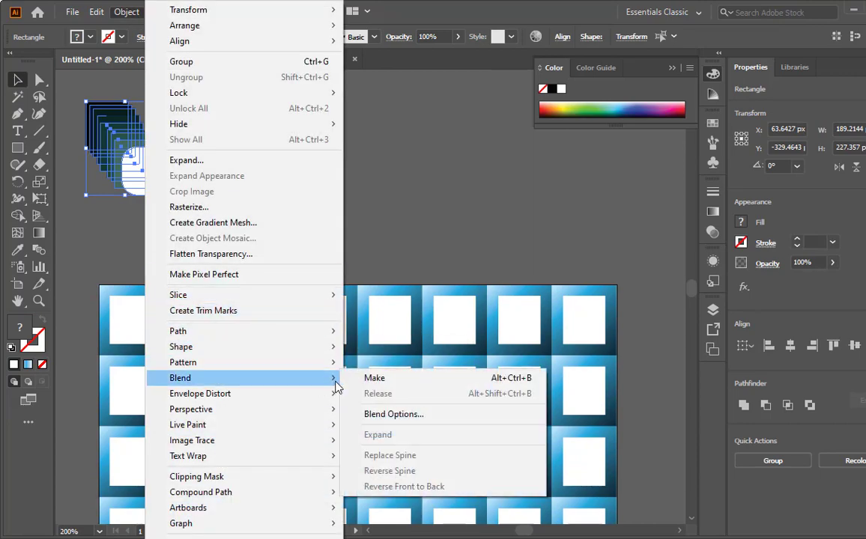
pyautogui.click(361, 323)
pyautogui.click(301, 227)
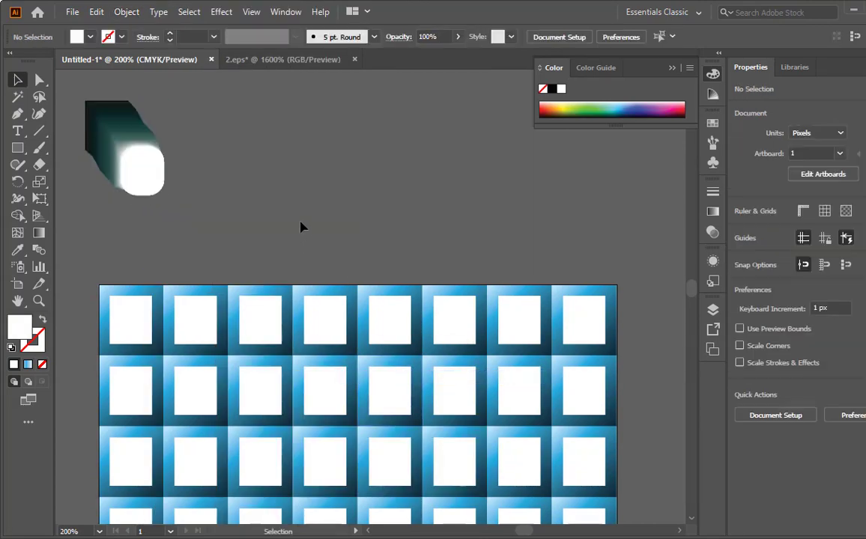
# Expand the shadow blend into a group of shapes via Object > Expand.
pyautogui.click(133, 163)
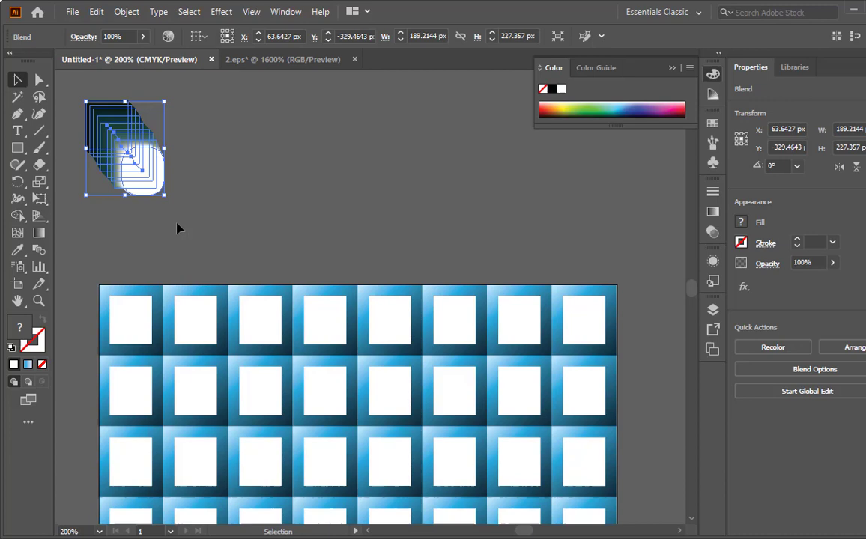
pyautogui.click(123, 12)
pyautogui.click(238, 161)
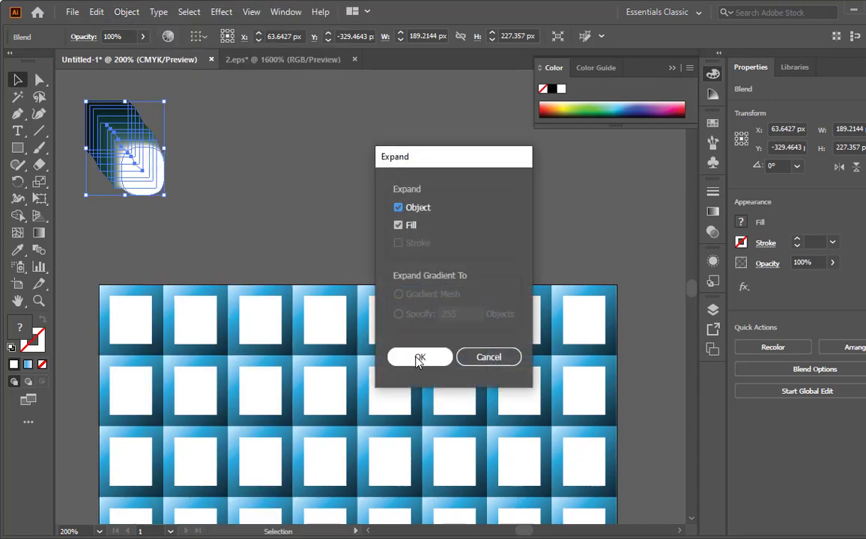
pyautogui.click(417, 357)
pyautogui.click(189, 204)
pyautogui.click(143, 170)
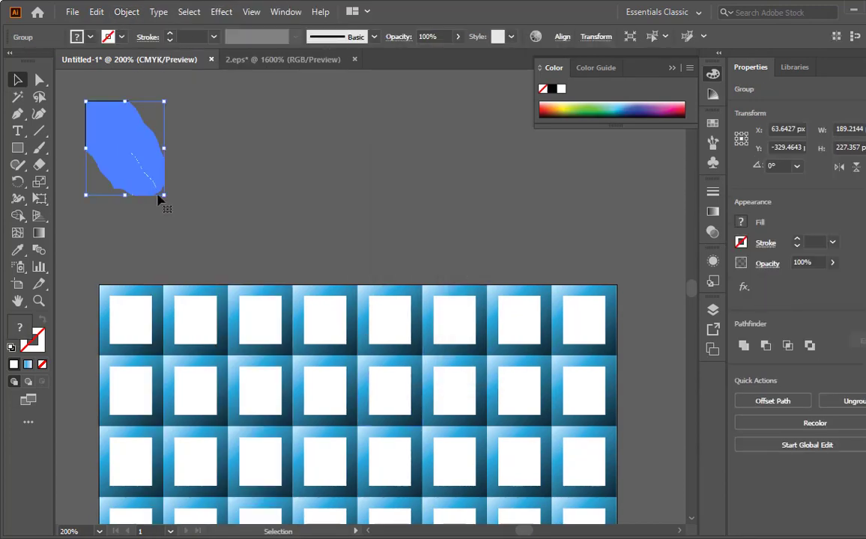
# Shrink the shadow, place it on the top-left tile, and set its blend mode to Multiply.
pyautogui.moveTo(164, 194); pyautogui.dragTo(153, 179)
pyautogui.moveTo(110, 140); pyautogui.dragTo(132, 334)
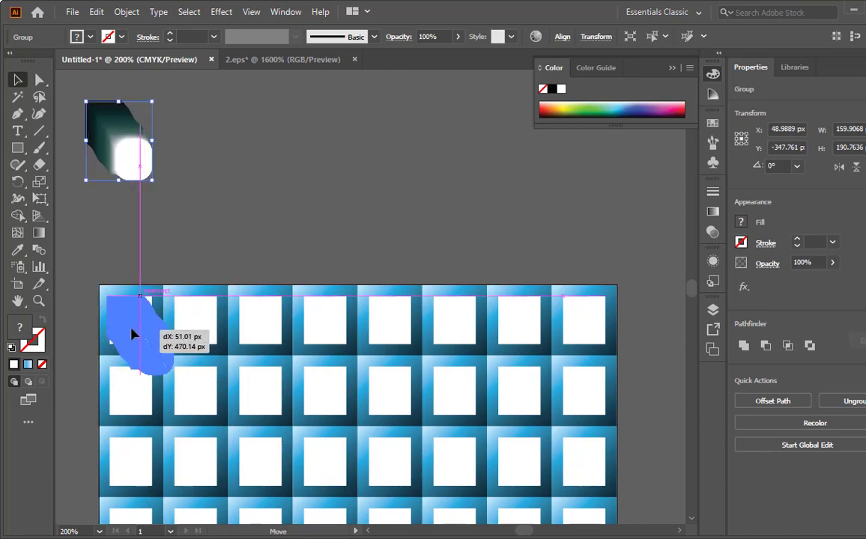
pyautogui.moveTo(132, 334); pyautogui.dragTo(132, 334)
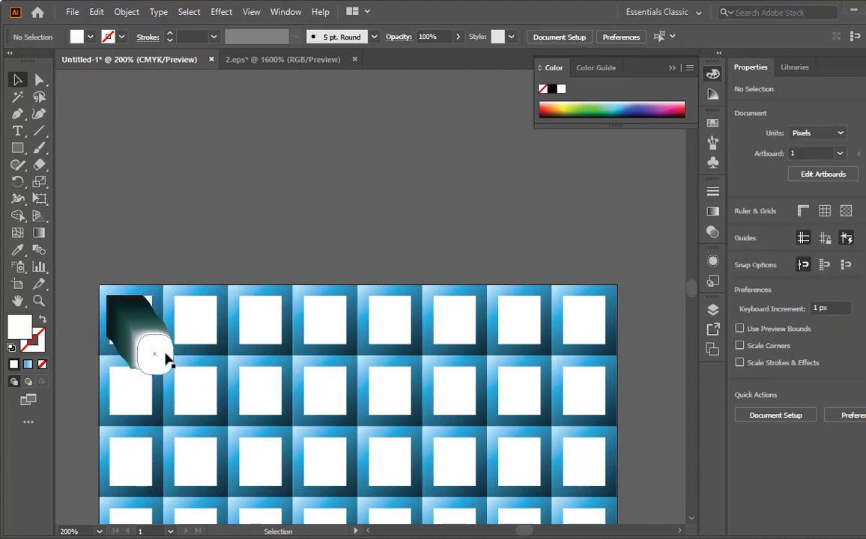
pyautogui.click(712, 232)
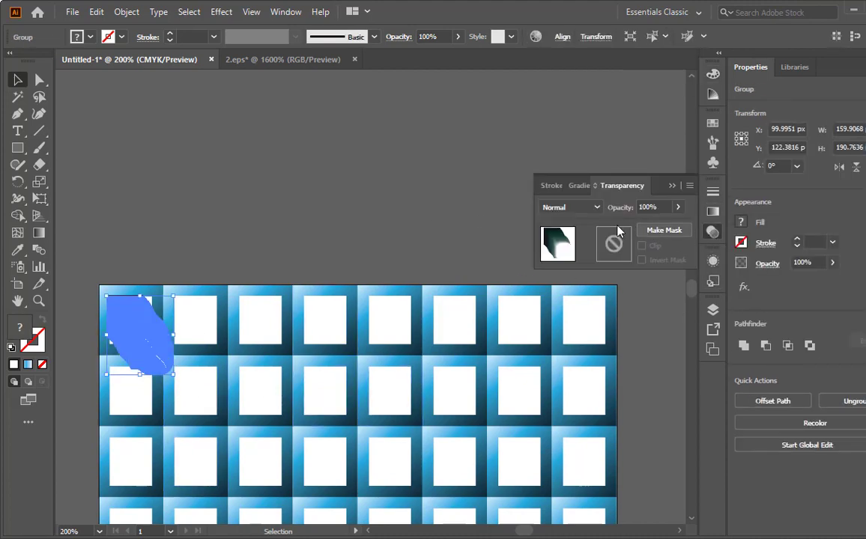
pyautogui.click(592, 207)
pyautogui.click(568, 257)
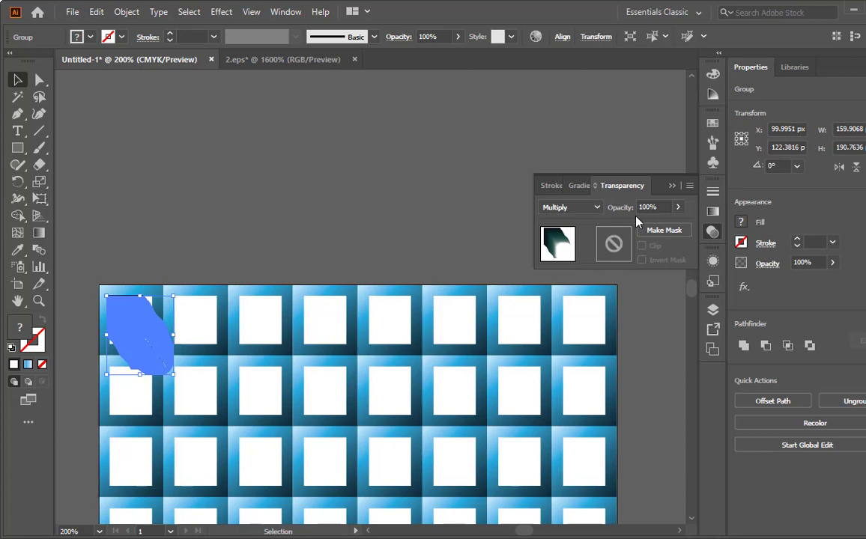
pyautogui.click(671, 185)
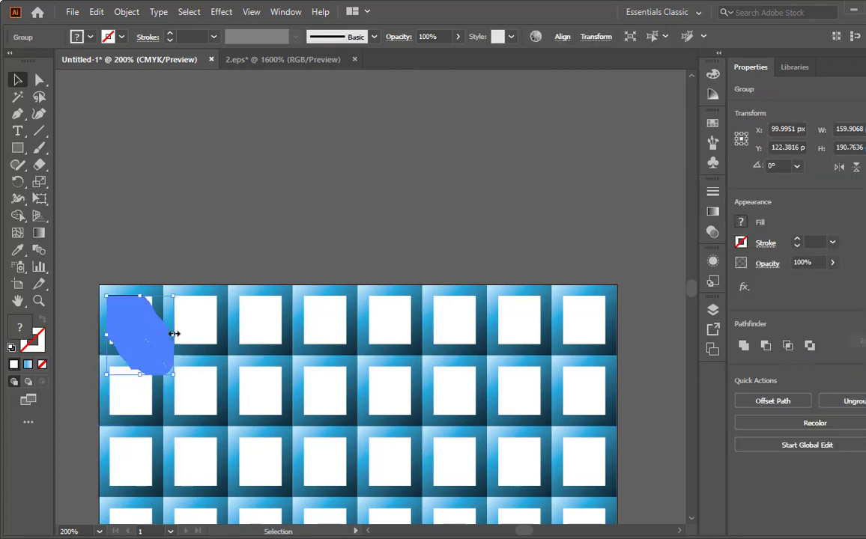
# Stretch the shadow to fit the tile and reposition it.
pyautogui.moveTo(175, 333); pyautogui.dragTo(185, 333)
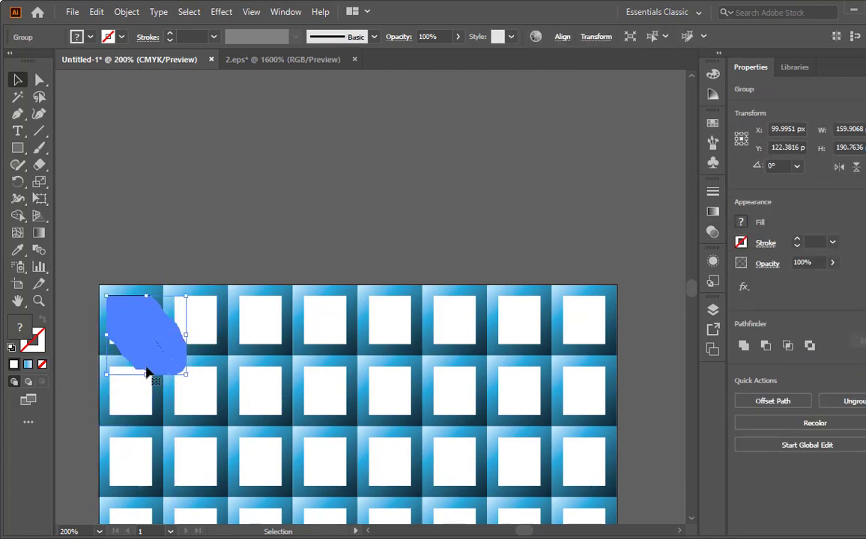
pyautogui.moveTo(146, 373); pyautogui.dragTo(150, 382)
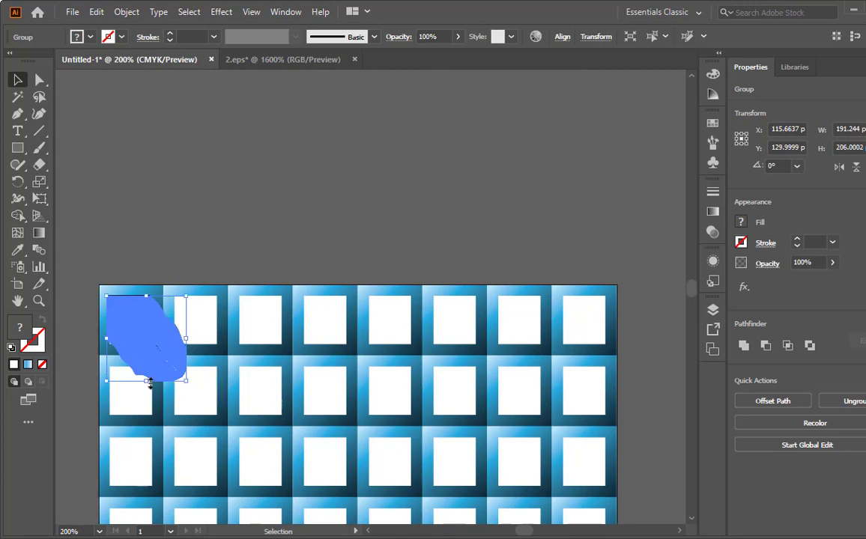
pyautogui.click(266, 232)
pyautogui.moveTo(145, 330); pyautogui.dragTo(156, 236)
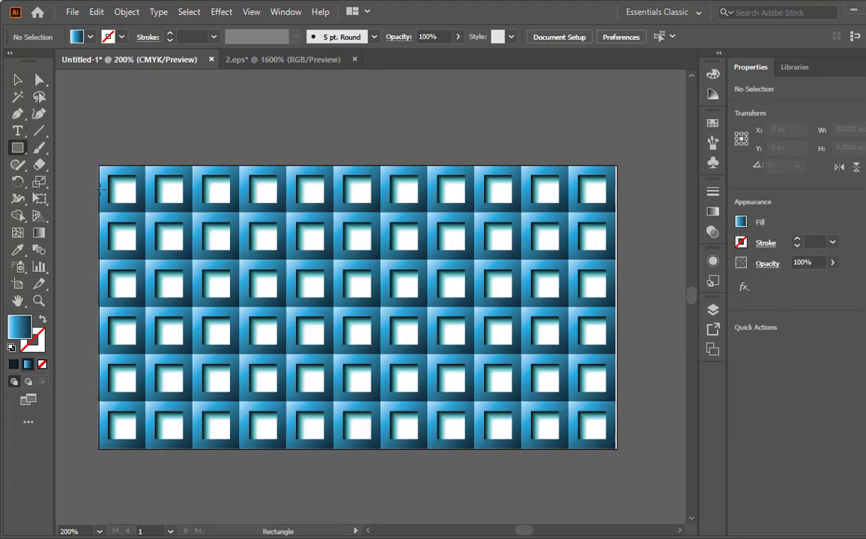
# Draw a rectangle over the whole grid and give it a radial gradient with a widened light centre.
pyautogui.moveTo(98, 162); pyautogui.dragTo(616, 448)
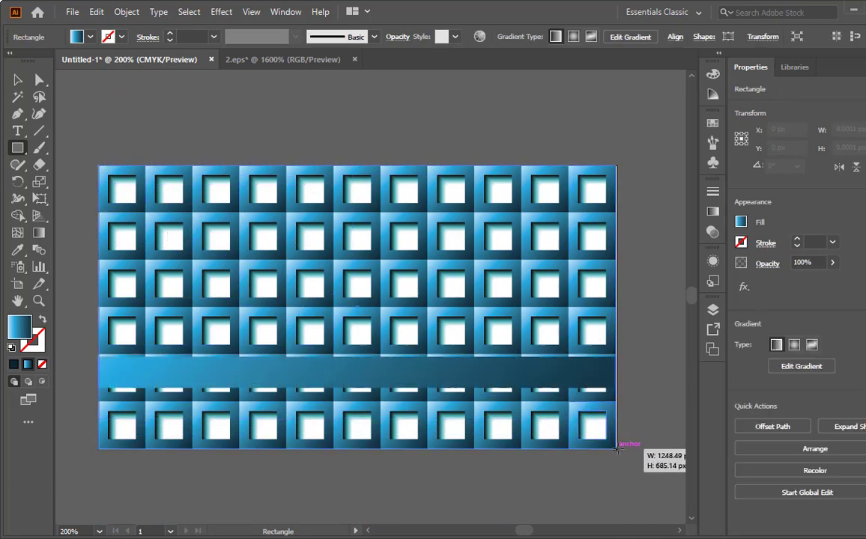
pyautogui.press('v')
pyautogui.click(713, 213)
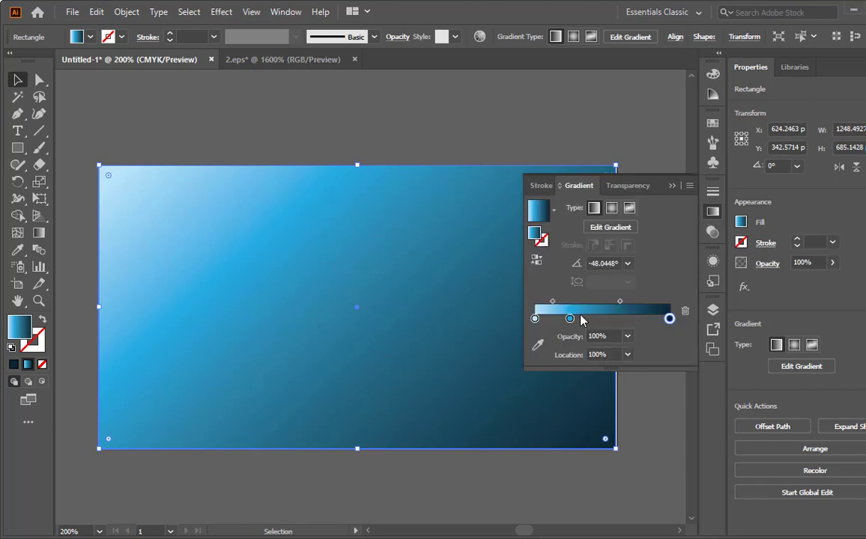
pyautogui.click(611, 207)
pyautogui.moveTo(572, 321); pyautogui.dragTo(644, 305)
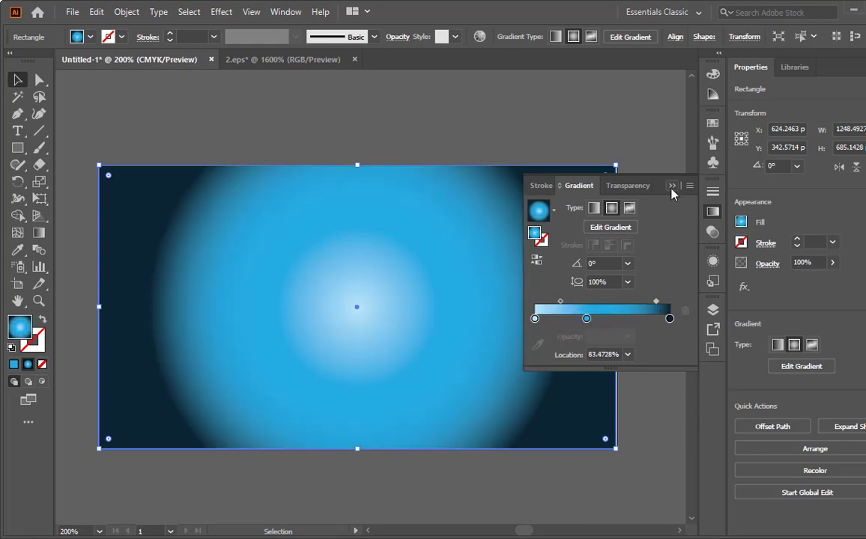
pyautogui.click(671, 192)
# Reshape the radial gradient with the Gradient tool so its glow centres on the rectangle.
pyautogui.press('g')
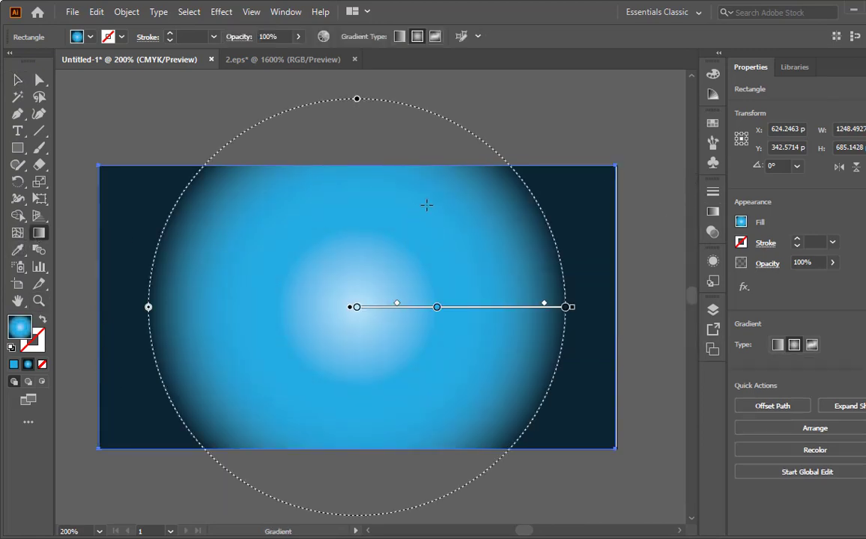
pyautogui.moveTo(426, 209); pyautogui.dragTo(313, 453)
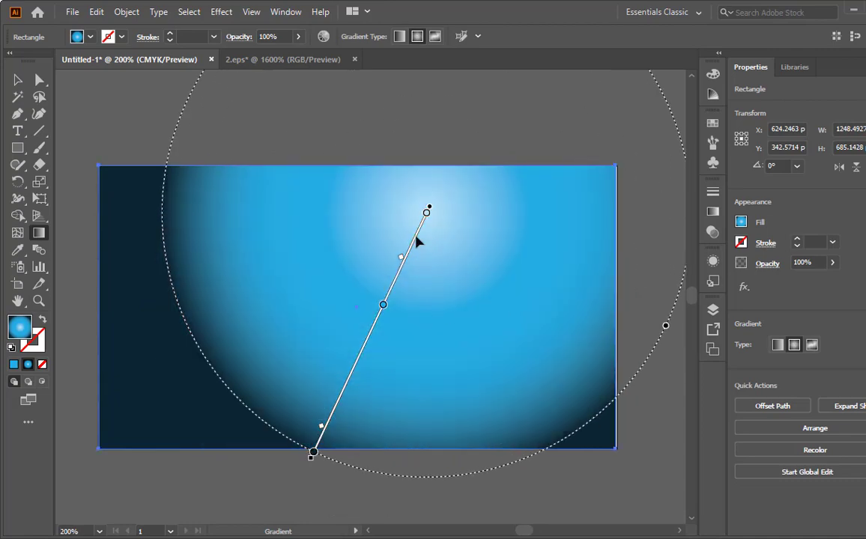
pyautogui.moveTo(416, 238); pyautogui.dragTo(362, 334)
pyautogui.scroll(3, 441, 228)
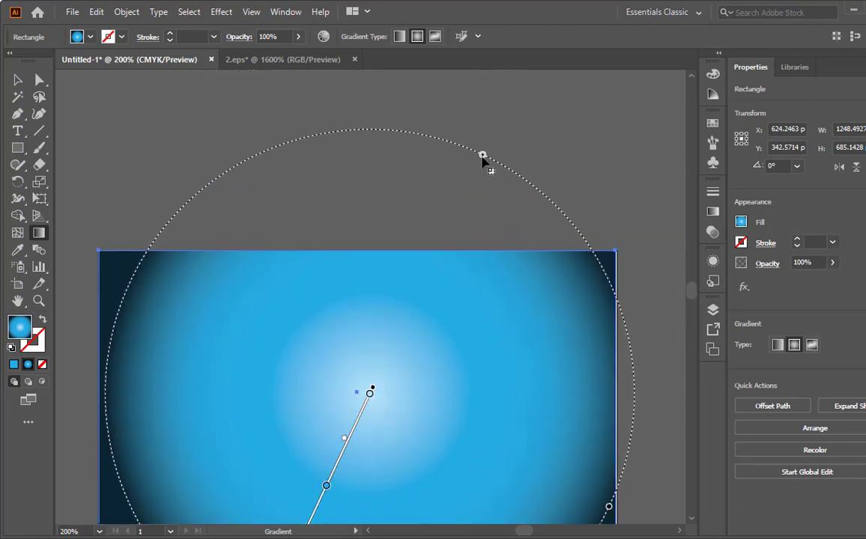
pyautogui.moveTo(483, 160); pyautogui.dragTo(460, 283)
pyautogui.scroll(-2, 417, 303)
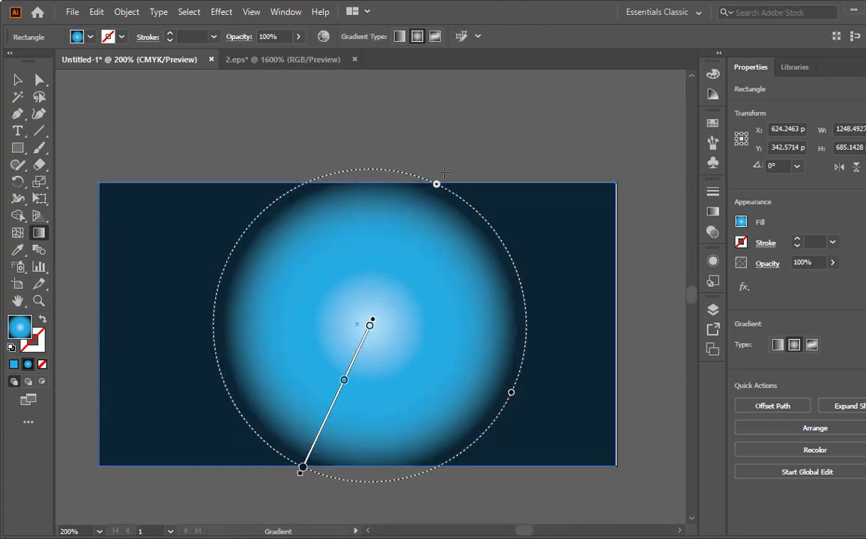
pyautogui.moveTo(433, 196); pyautogui.dragTo(299, 473)
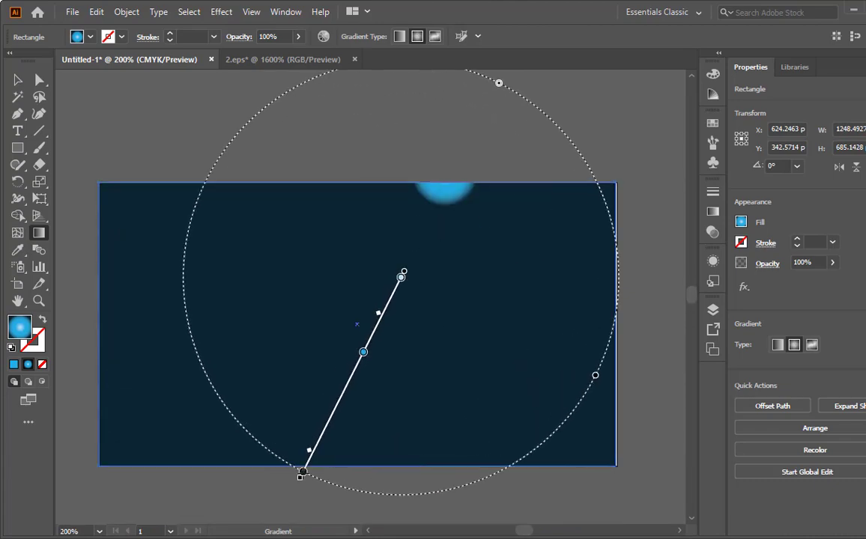
pyautogui.moveTo(389, 303); pyautogui.dragTo(380, 359)
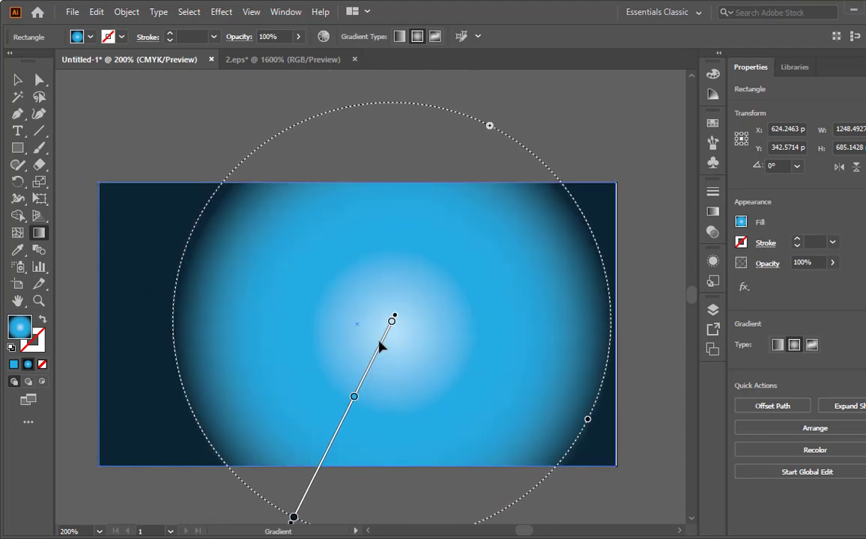
pyautogui.moveTo(380, 359); pyautogui.dragTo(373, 331)
pyautogui.click(18, 80)
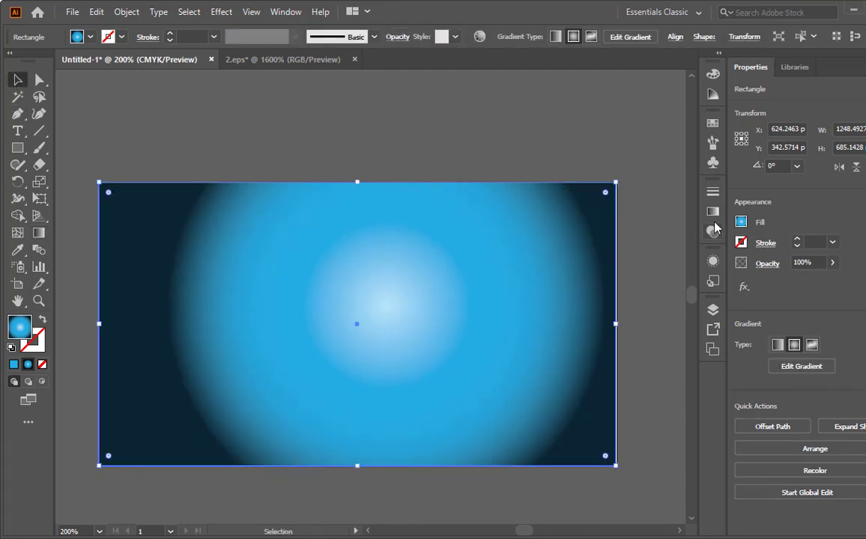
# Set the radial-gradient rectangle's blend mode to Multiply over the tile grid.
pyautogui.hotkey('ctrl', 'shift', 'F10')
pyautogui.click(595, 208)
pyautogui.click(595, 257)
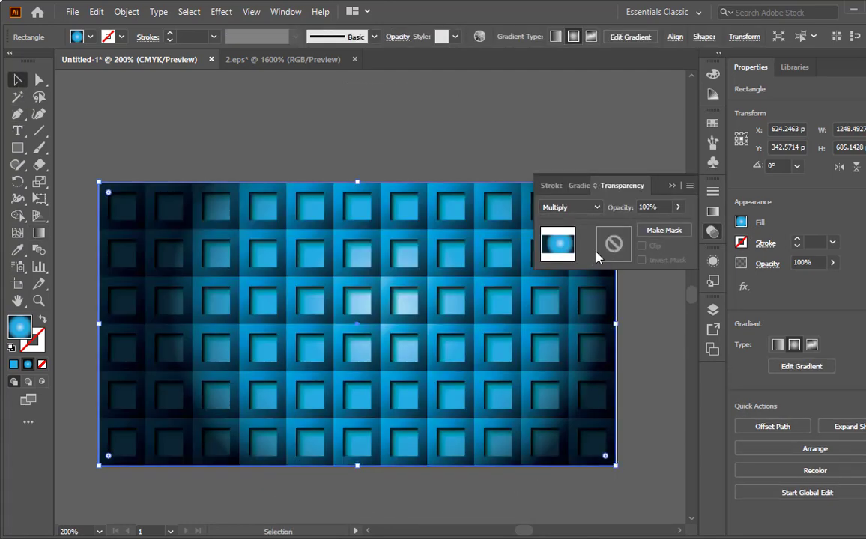
pyautogui.click(675, 187)
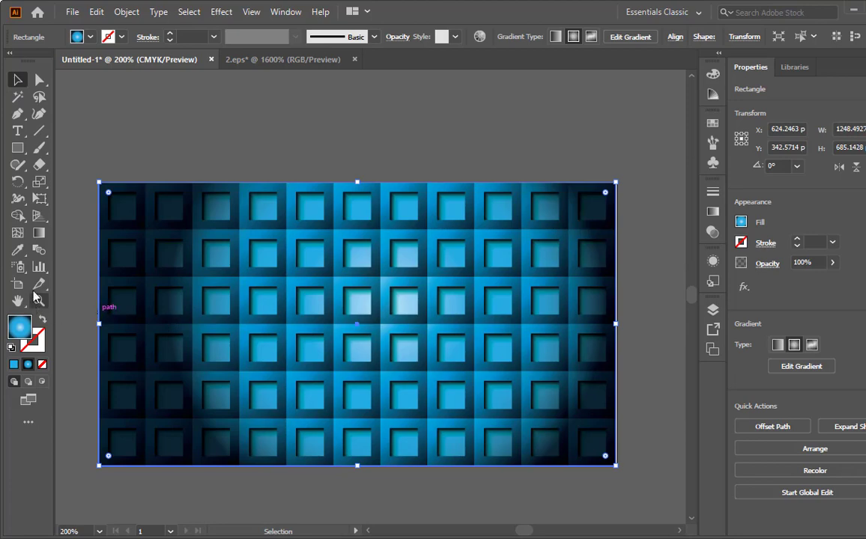
# Reshape the radial gradient into a larger spotlight circle, then deselect to view the lit grid.
pyautogui.click(39, 234)
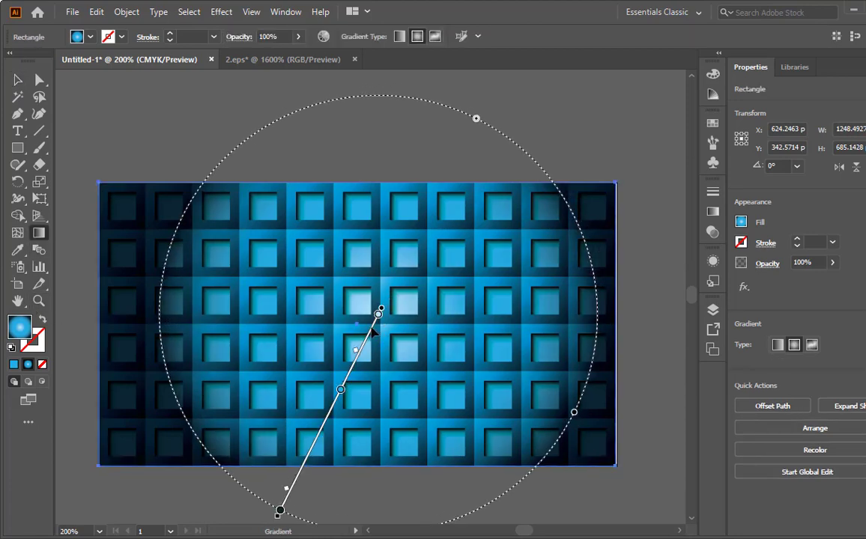
pyautogui.scroll(-1, 450, 481)
pyautogui.scroll(1, 474, 463)
pyautogui.scroll(-1, 497, 113)
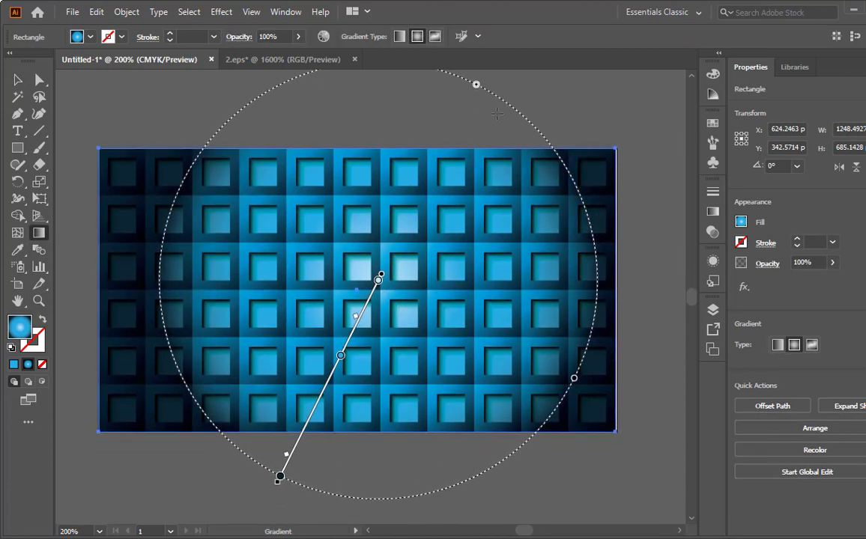
pyautogui.moveTo(475, 86); pyautogui.dragTo(472, 92)
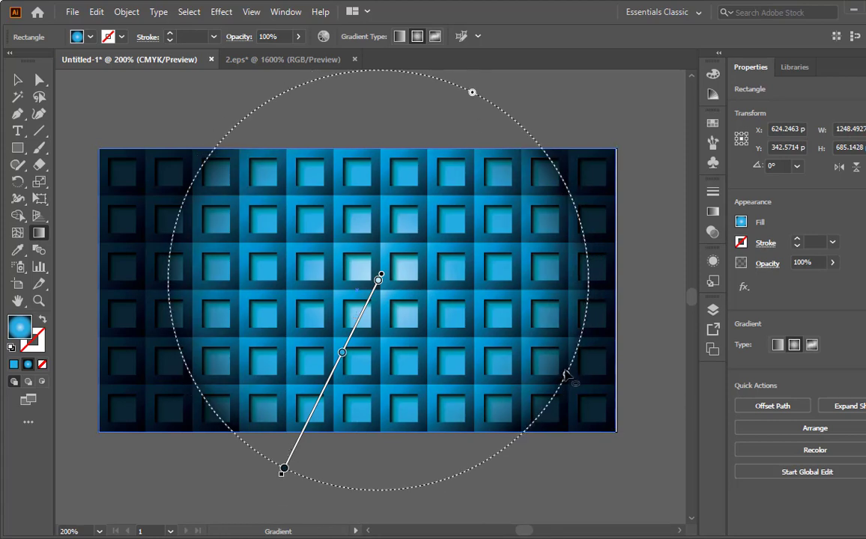
pyautogui.moveTo(566, 378); pyautogui.dragTo(534, 354)
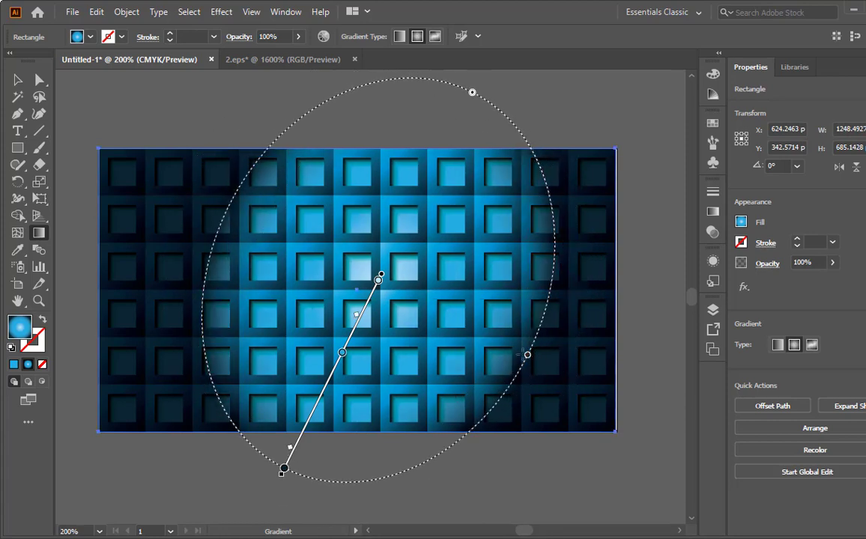
pyautogui.moveTo(527, 355)
pyautogui.mouseDown()
pyautogui.moveTo(596, 389)
pyautogui.moveTo(590, 396)
pyautogui.mouseUp()
pyautogui.scroll(1, 412, 188)
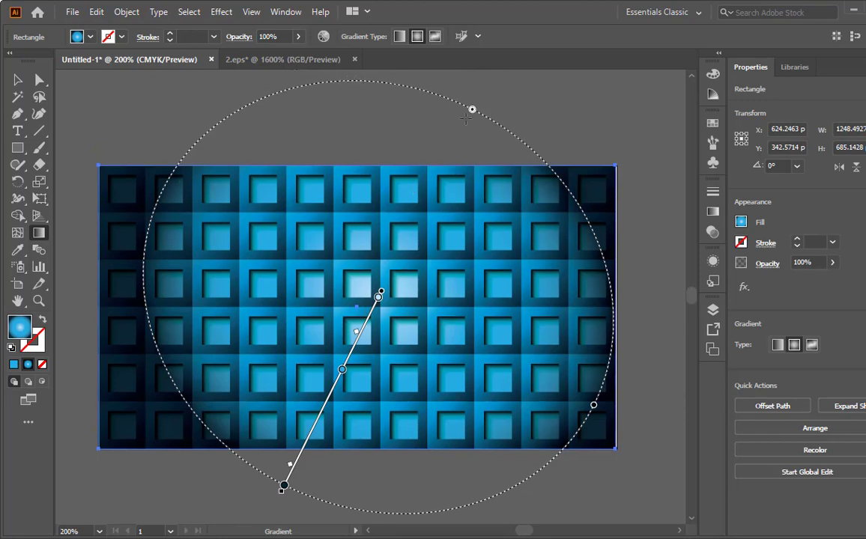
pyautogui.press('v')
pyautogui.click(182, 109)
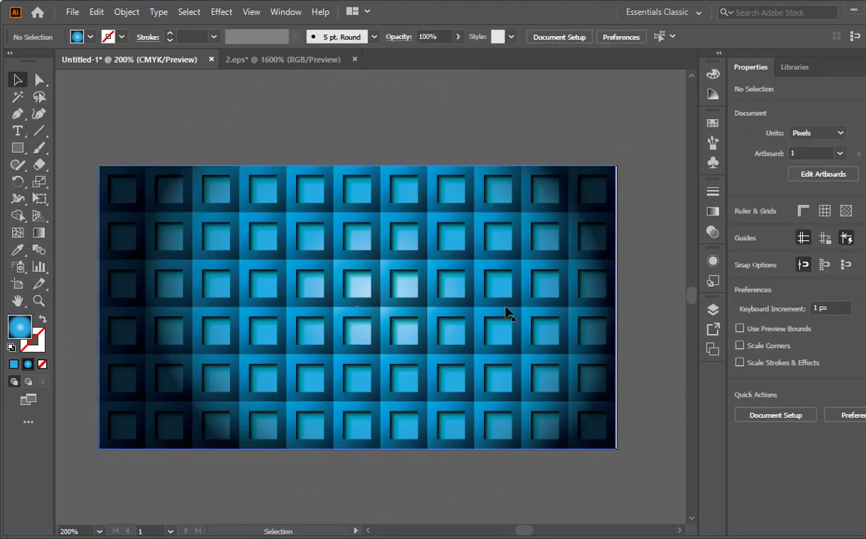